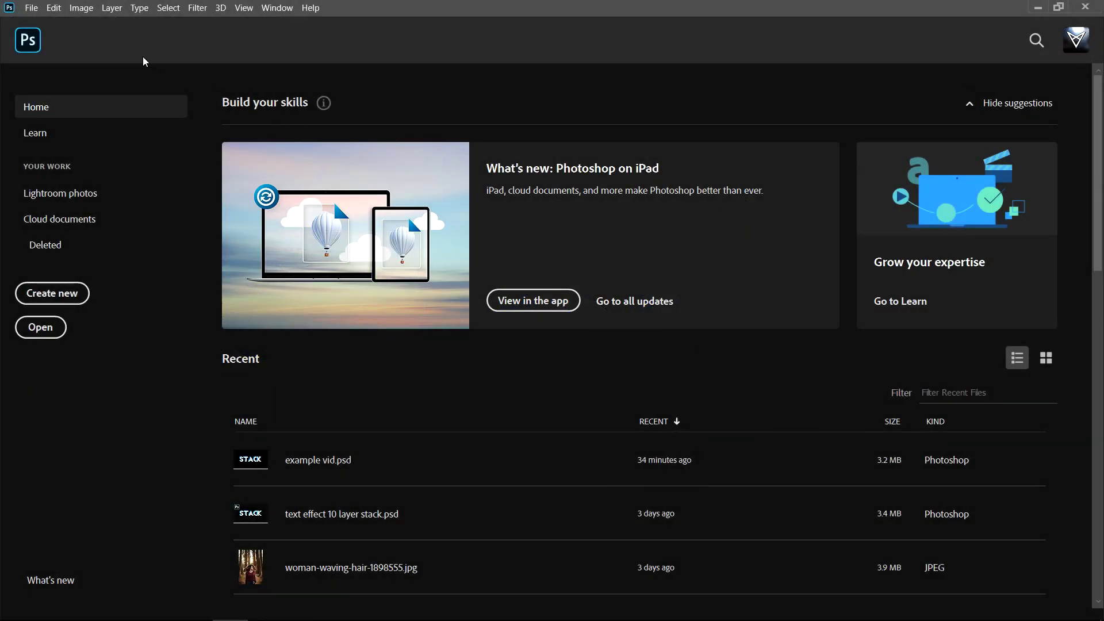
- Create a new Untitled-1 document at 1280 × 720 px and 300 ppi with a transparent layer
left_click(31, 8)
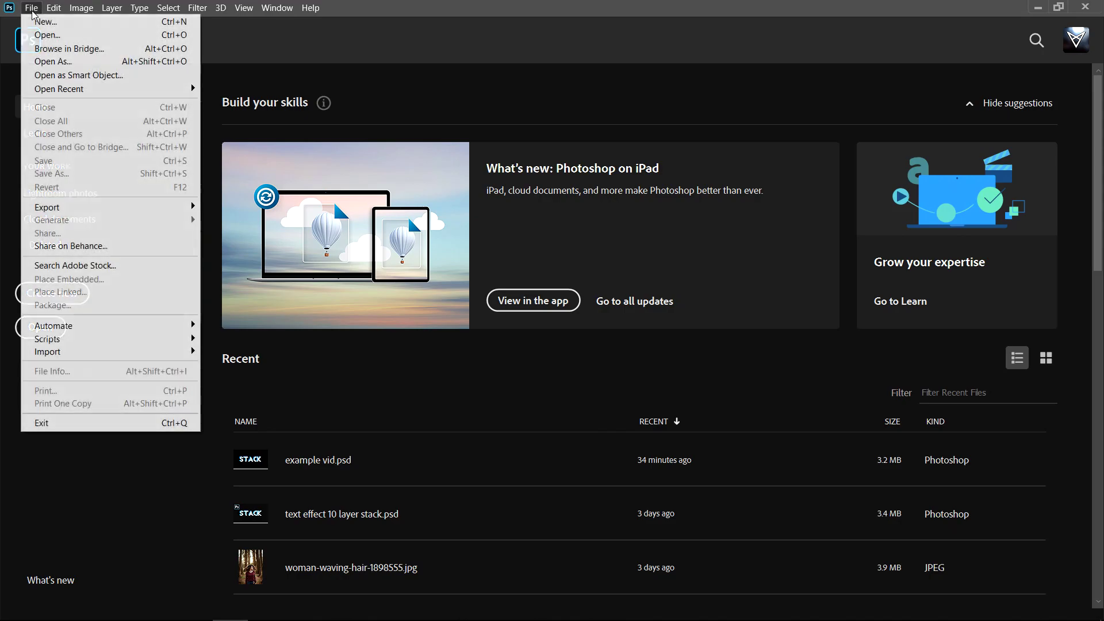
left_click(36, 23)
double_click(845, 221)
double_click(840, 268)
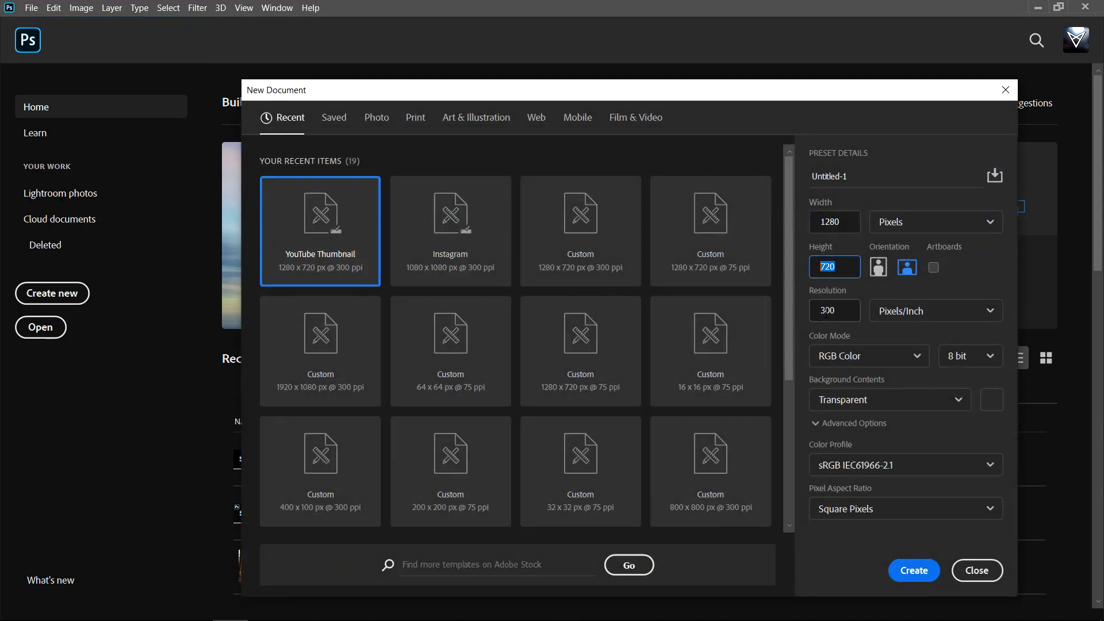
double_click(843, 307)
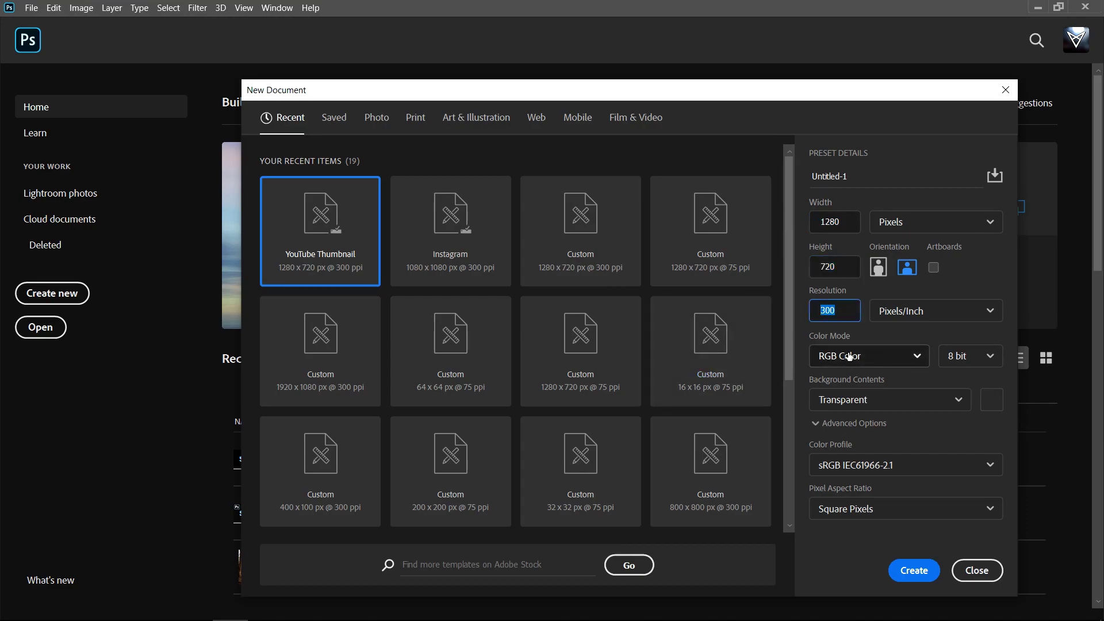
left_click(913, 573)
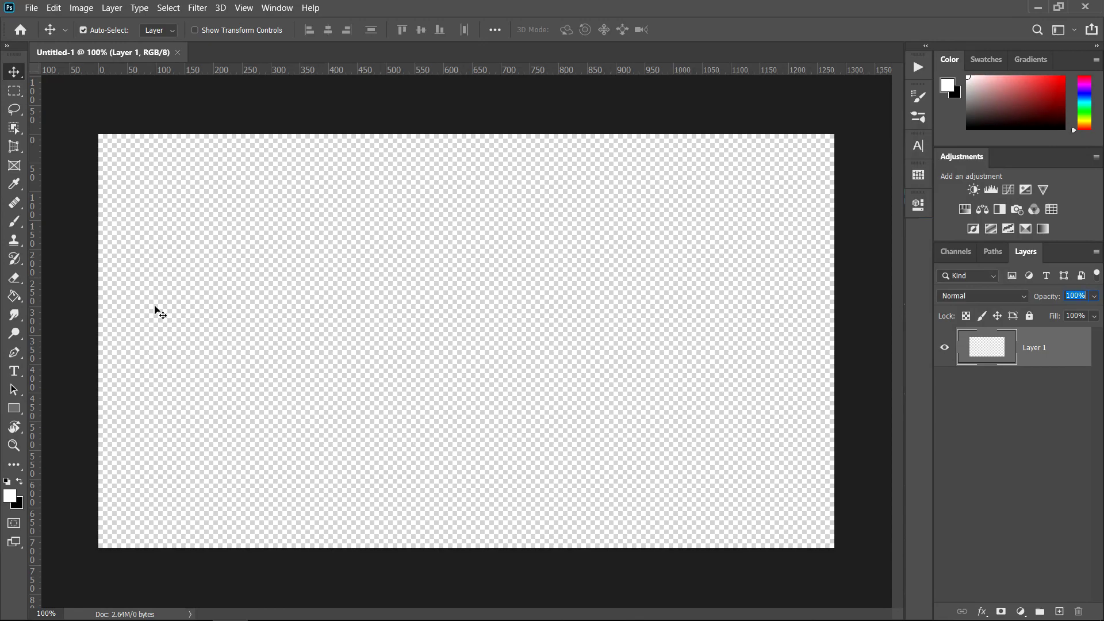
- Fill the transparent canvas with black using the Paint Bucket
left_click(15, 297)
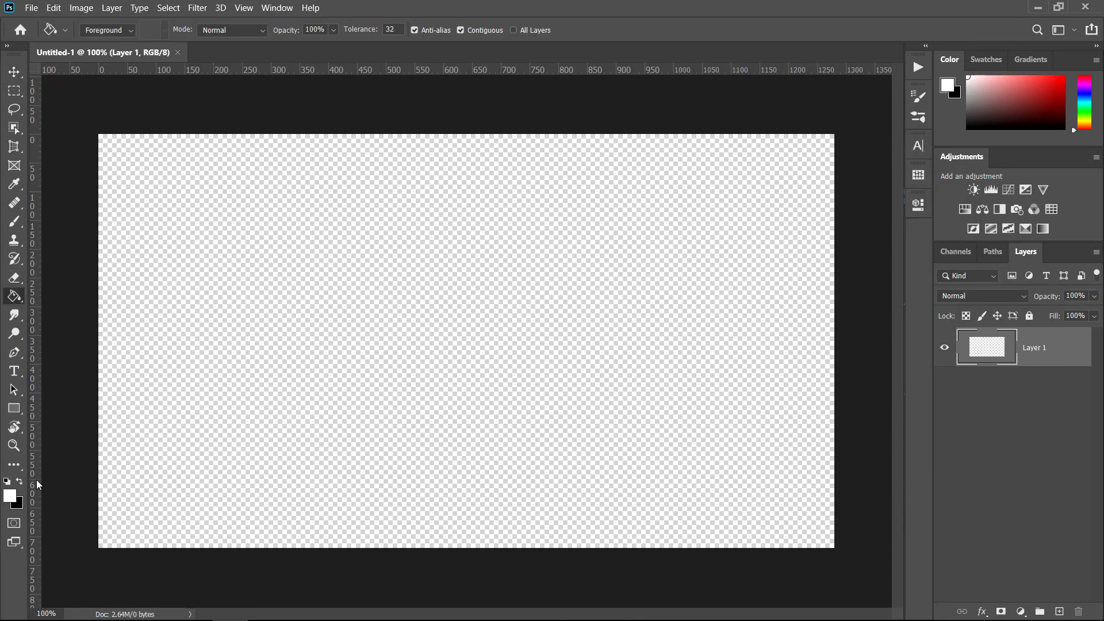
left_click(8, 500)
left_click_drag(585, 435, 527, 446)
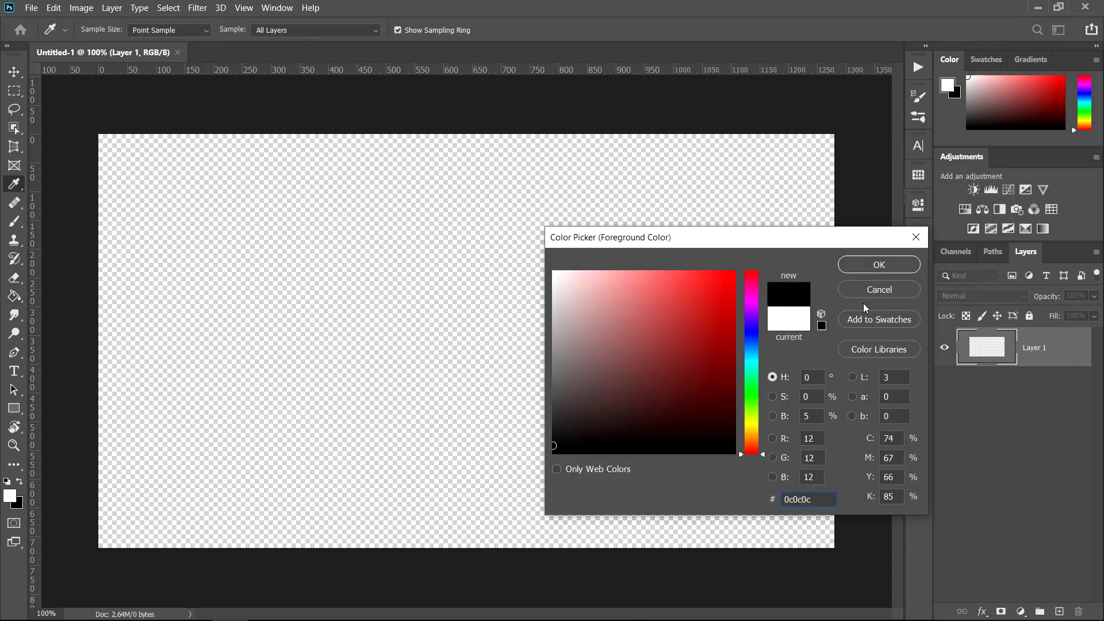
left_click(878, 266)
left_click(499, 283)
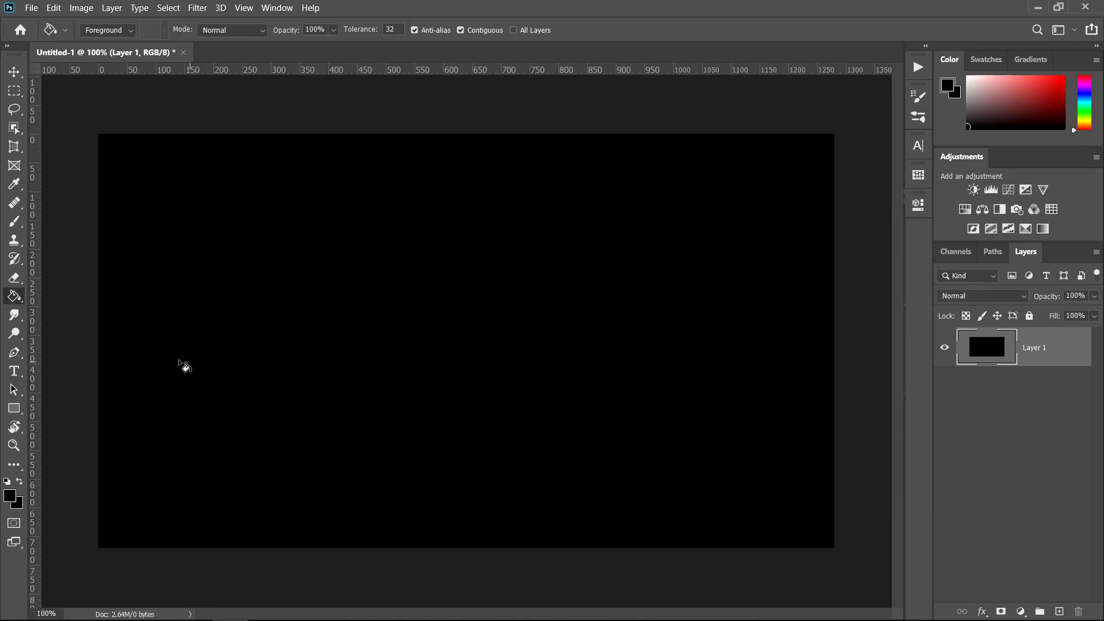
- Add the word STACK in white (ffffff) type on the canvas and commit it
left_click(14, 371)
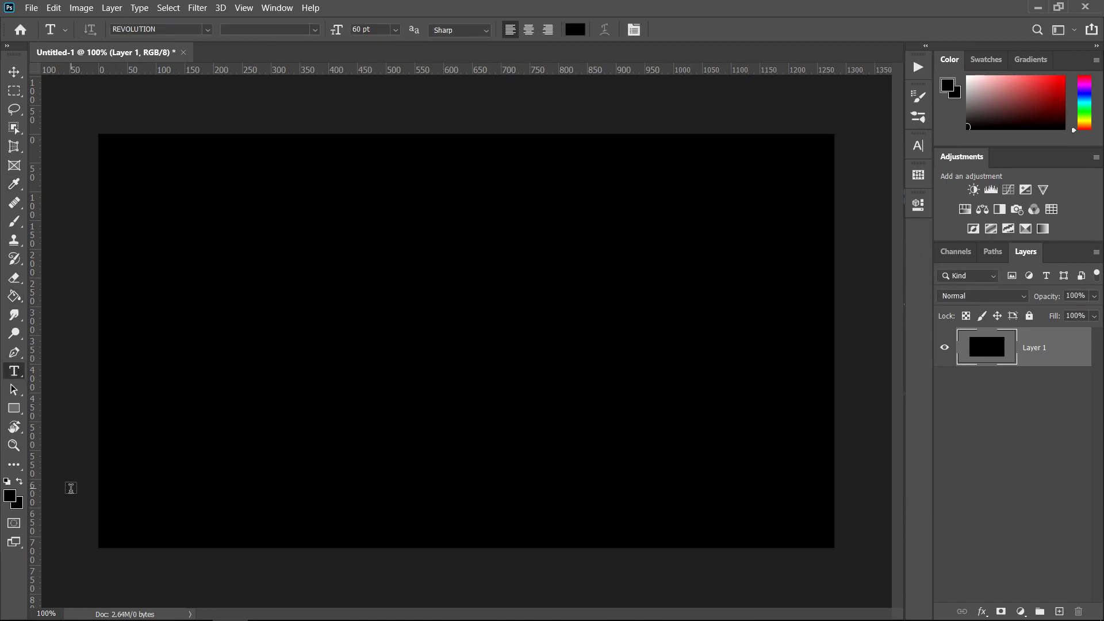
left_click(10, 497)
type("ffffff")
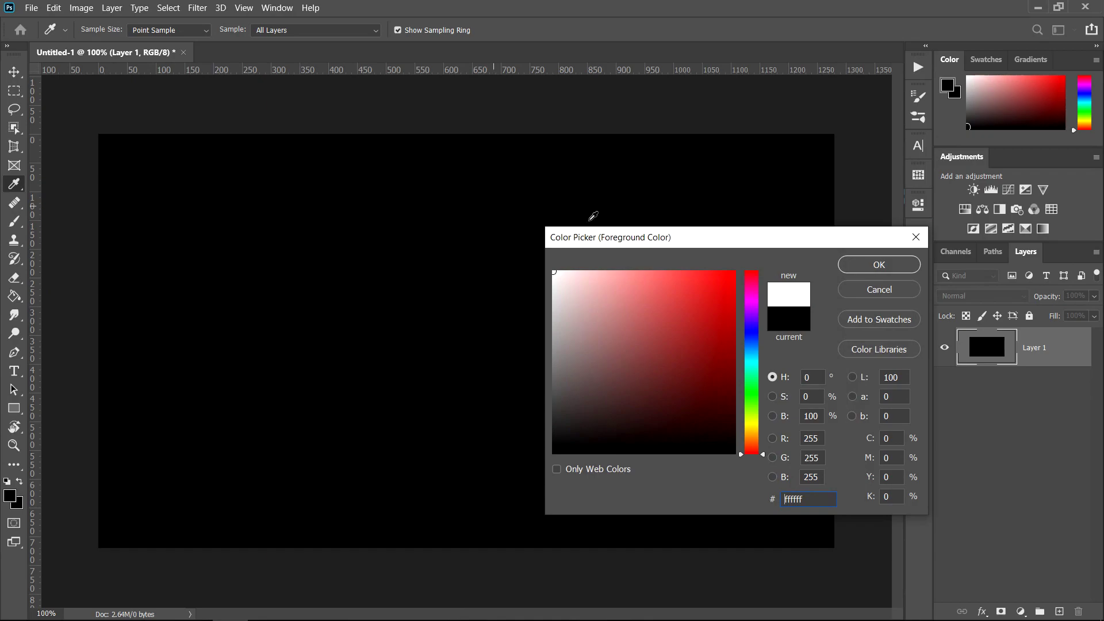
left_click(870, 265)
left_click_drag(161, 182, 746, 455)
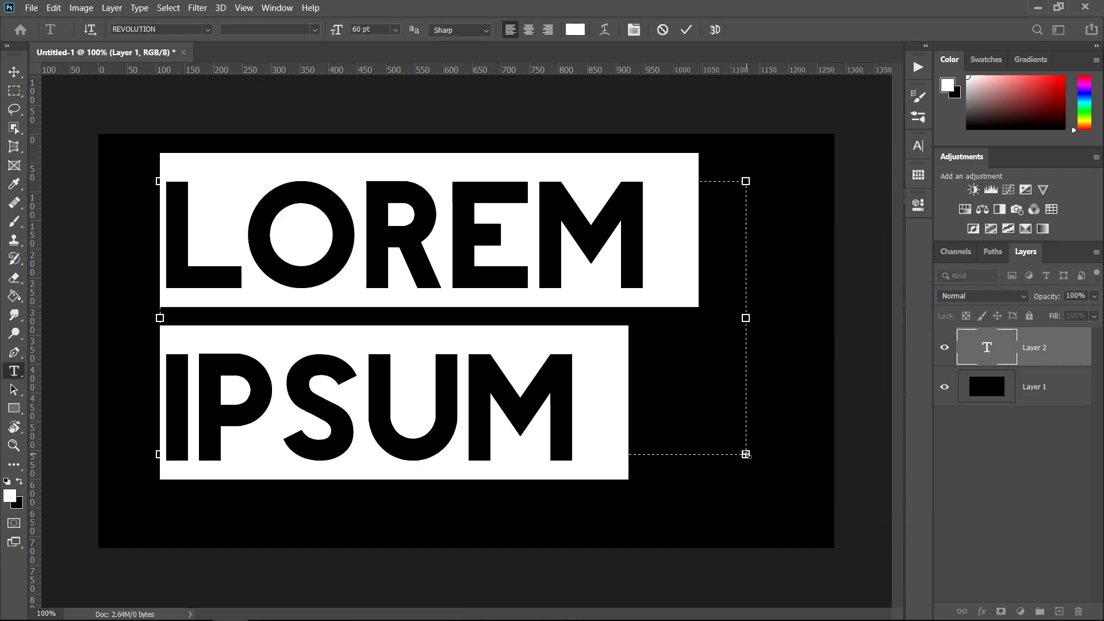
type("STACK")
left_click_drag(643, 266, 151, 251)
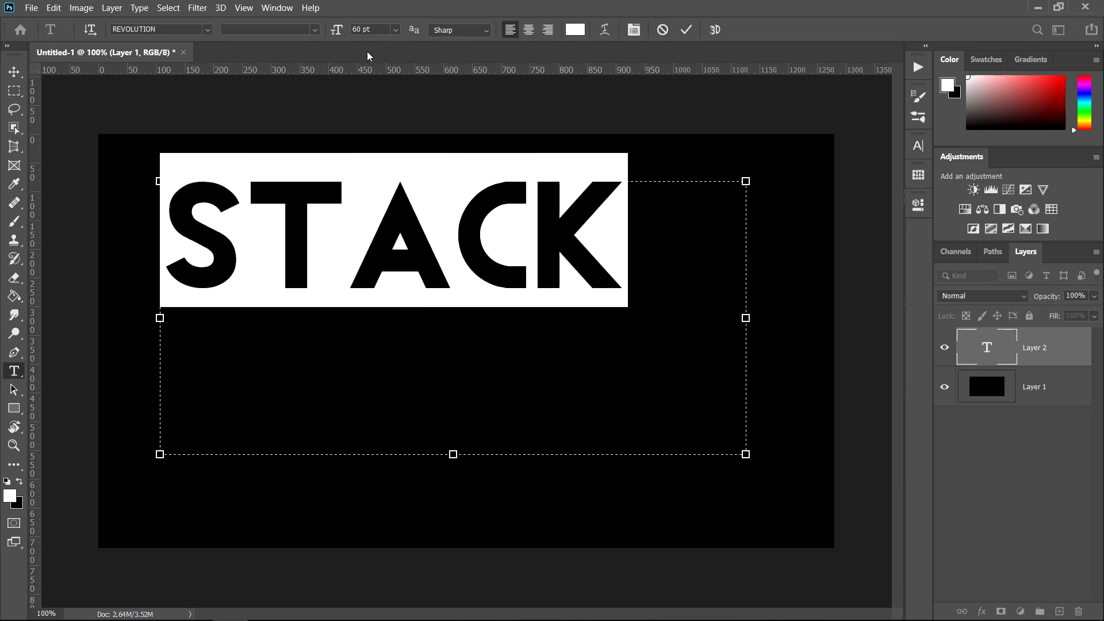
left_click_drag(746, 455, 632, 288)
left_click(14, 72)
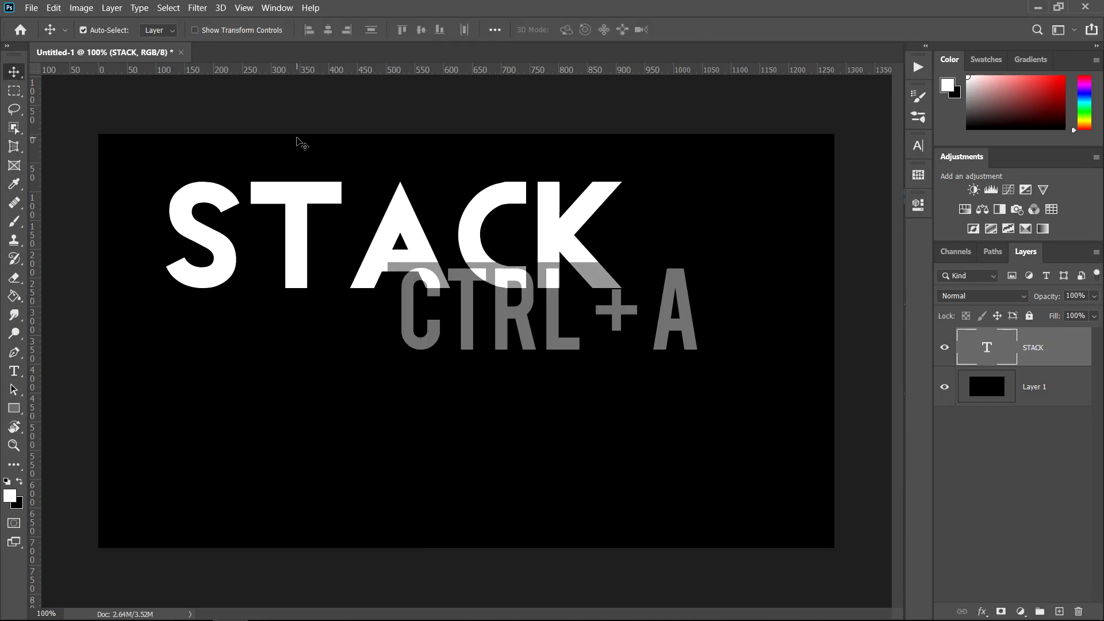
- Centre STACK horizontally and vertically, duplicate it to STACK copy, and hide the original layer
key("ctrl+a")
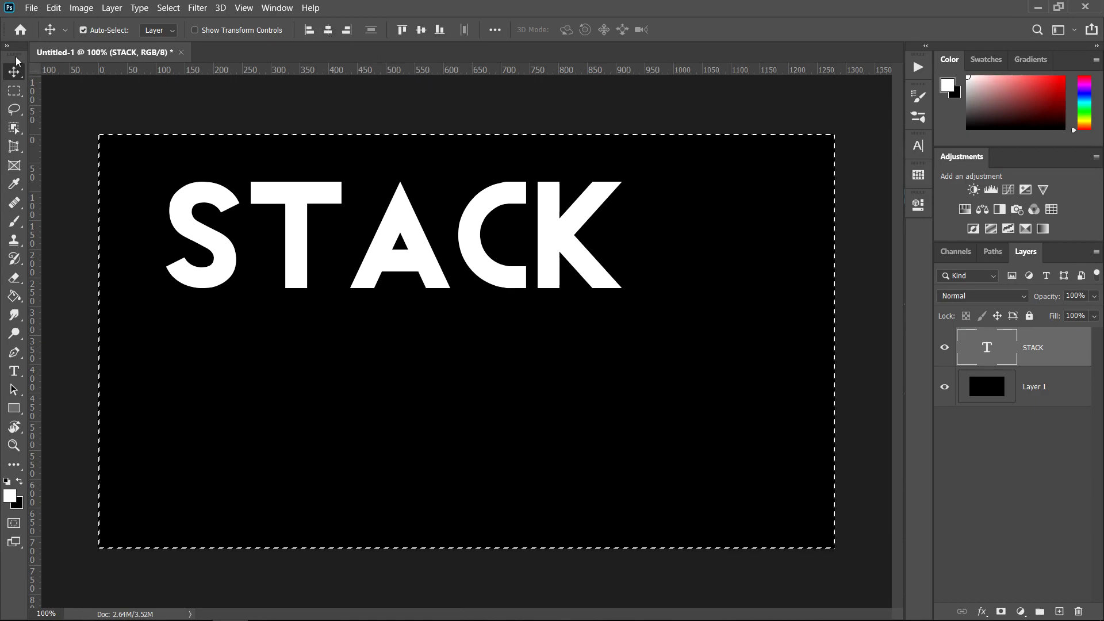
left_click(328, 31)
left_click(421, 30)
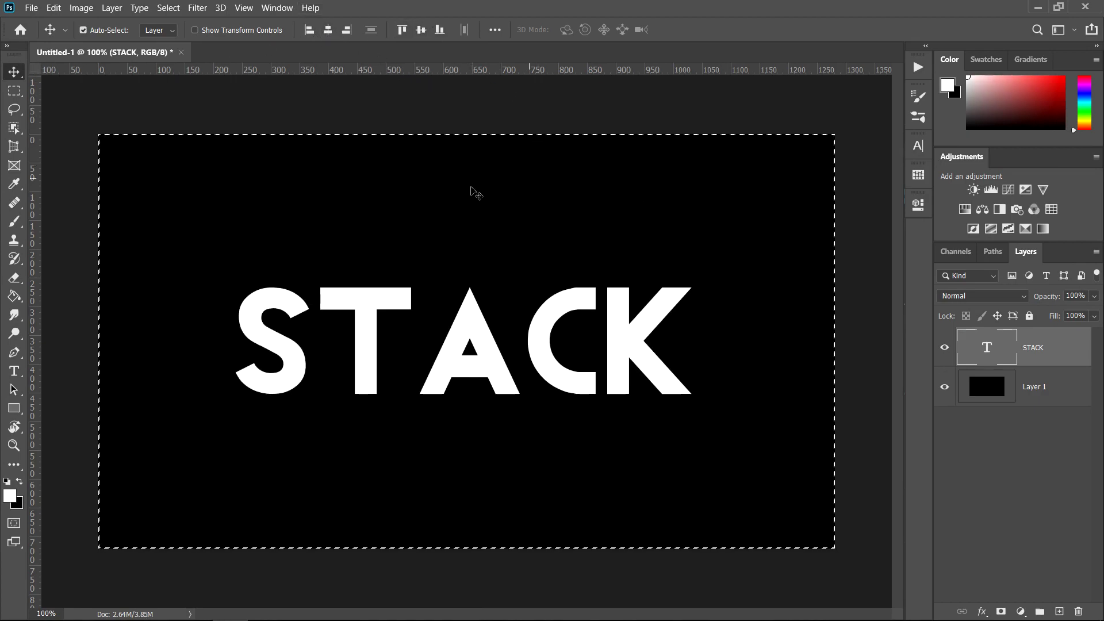
key("ctrl+d")
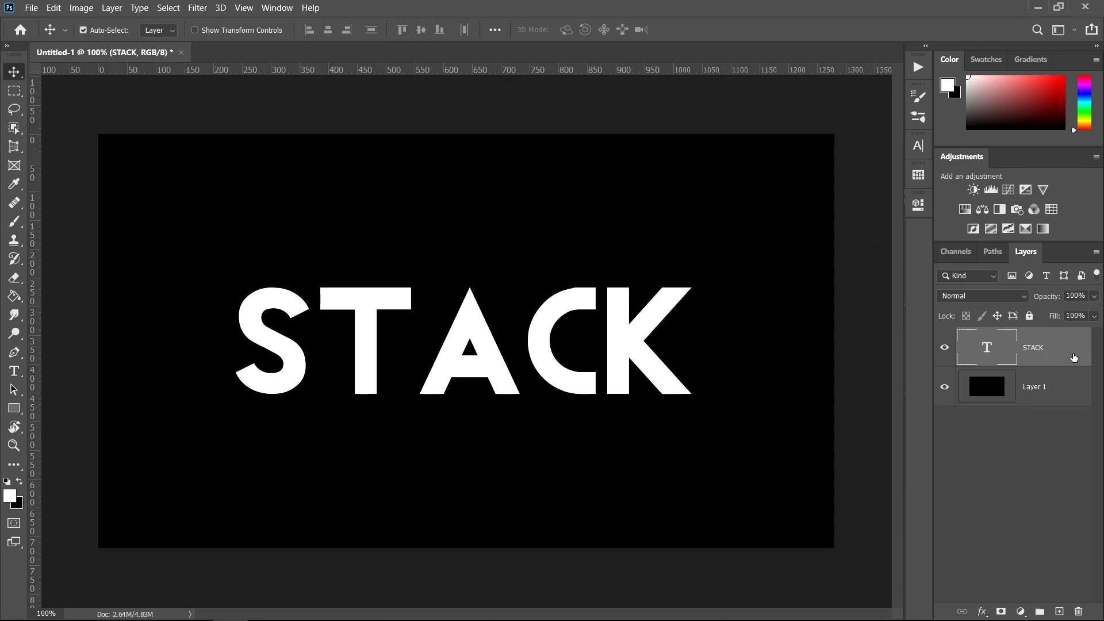
key("ctrl+j")
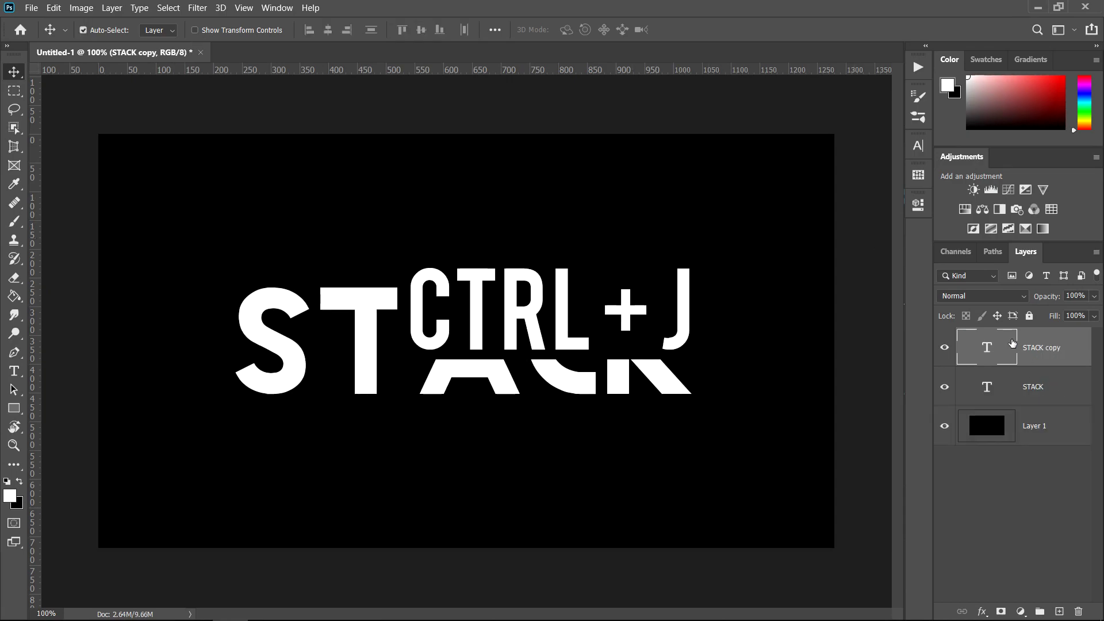
left_click(945, 388)
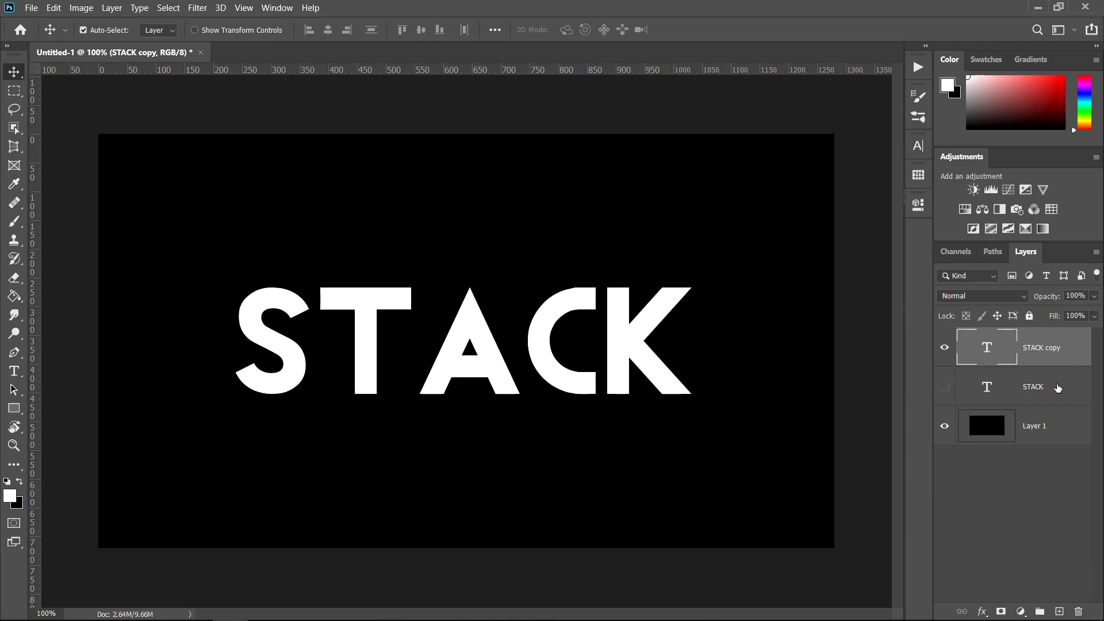
- Convert STACK copy to a smart object, then rasterize it into a pixel layer
right_click(1038, 351)
left_click(941, 183)
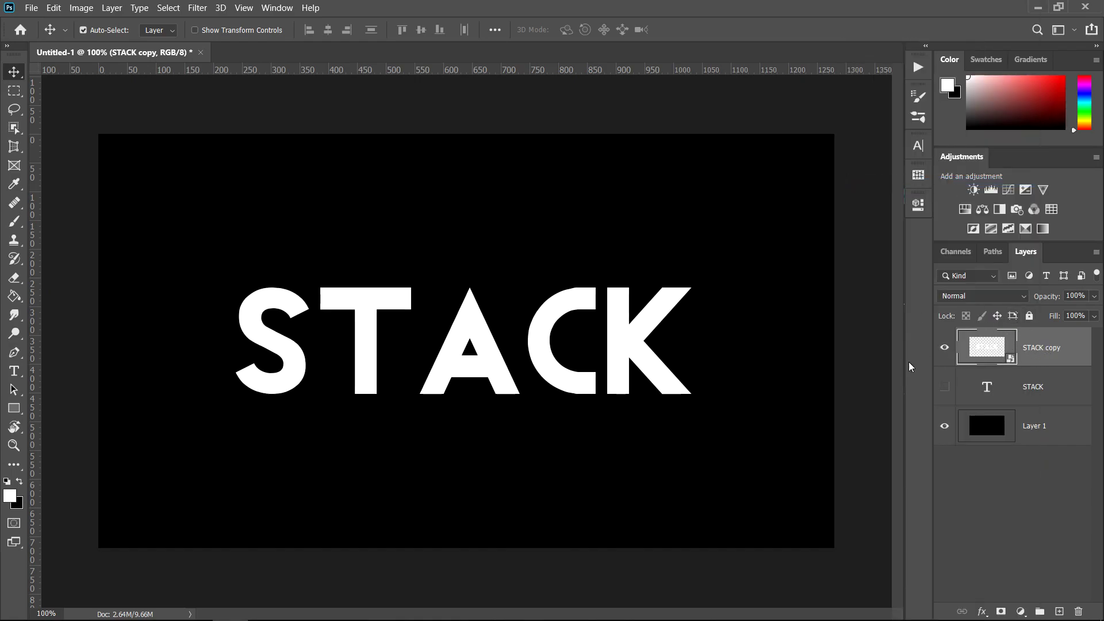
right_click(1031, 355)
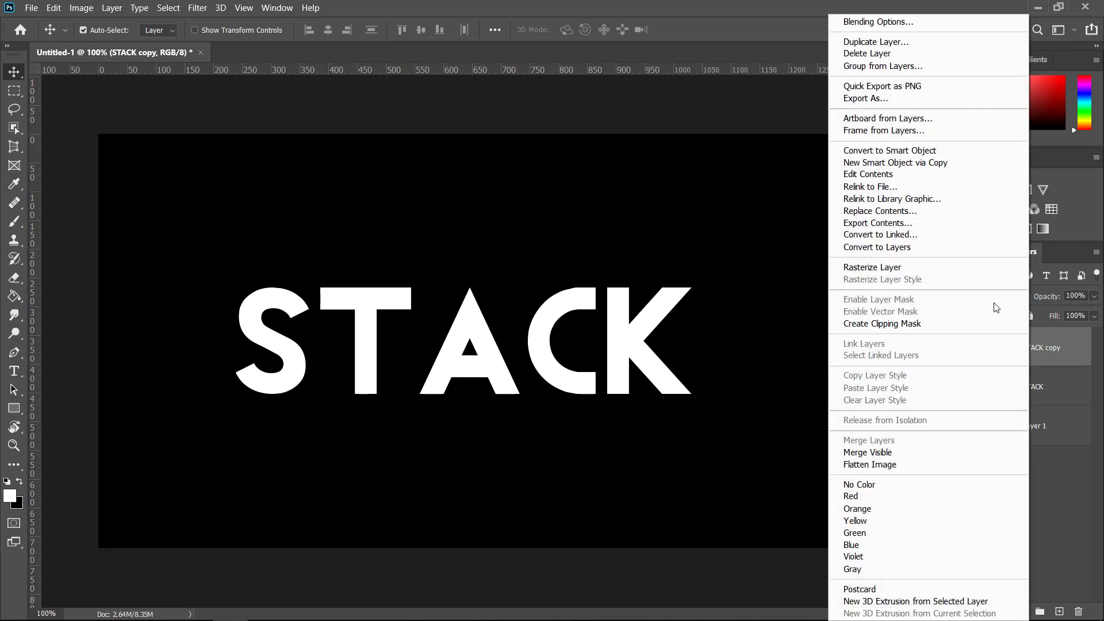
left_click(911, 269)
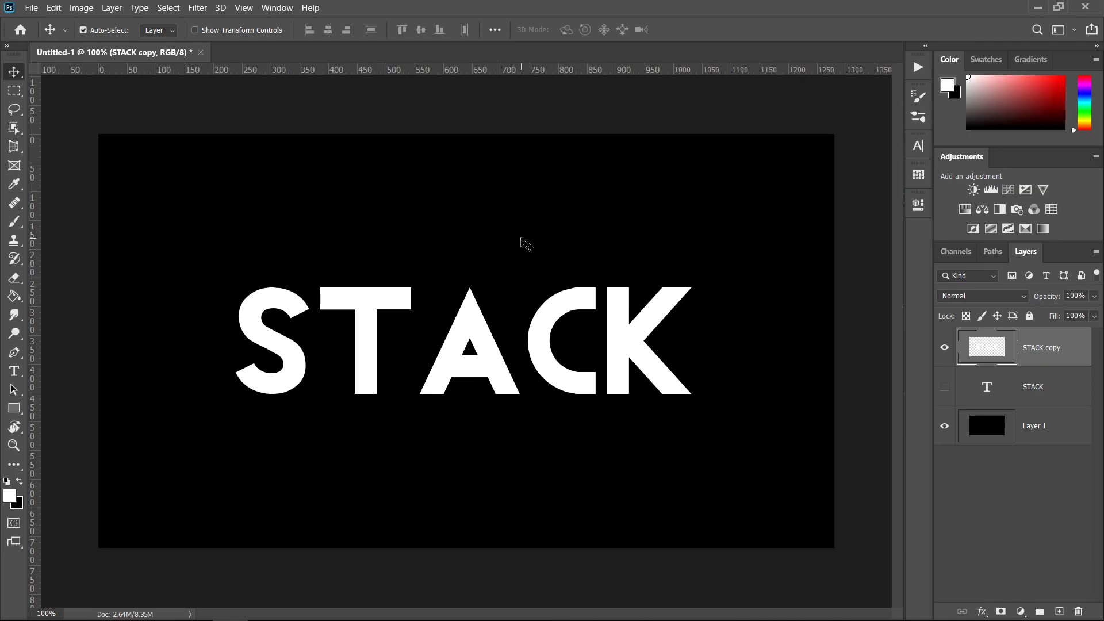
left_click(16, 92)
- Copy a strip across the top of the STACK letters onto new Layer 2 and check it
left_click_drag(225, 252, 708, 300)
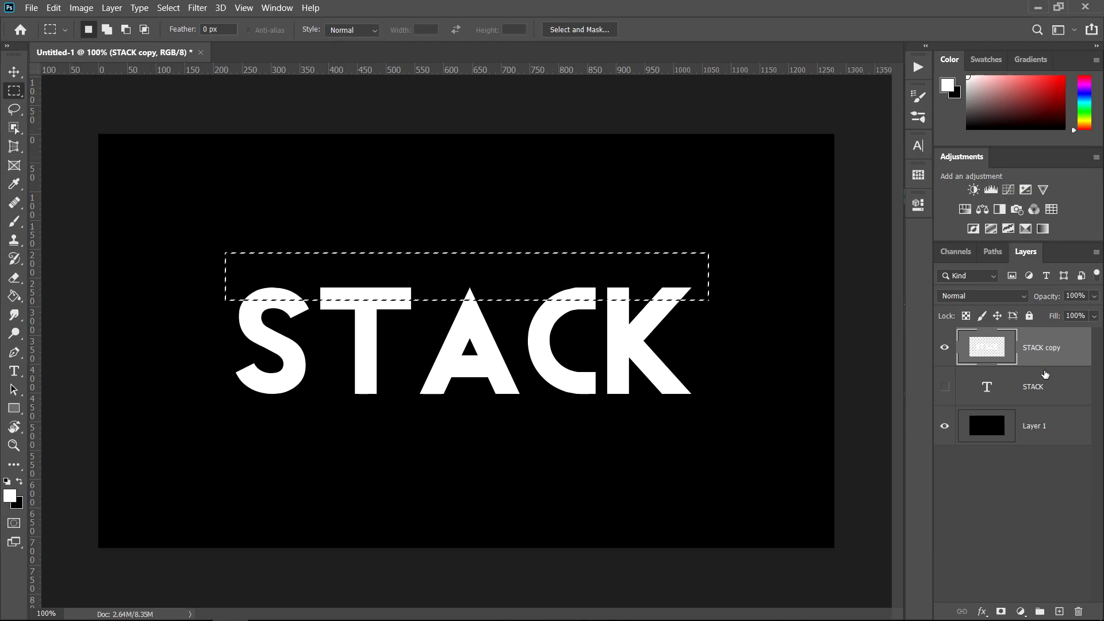
key("ctrl+j")
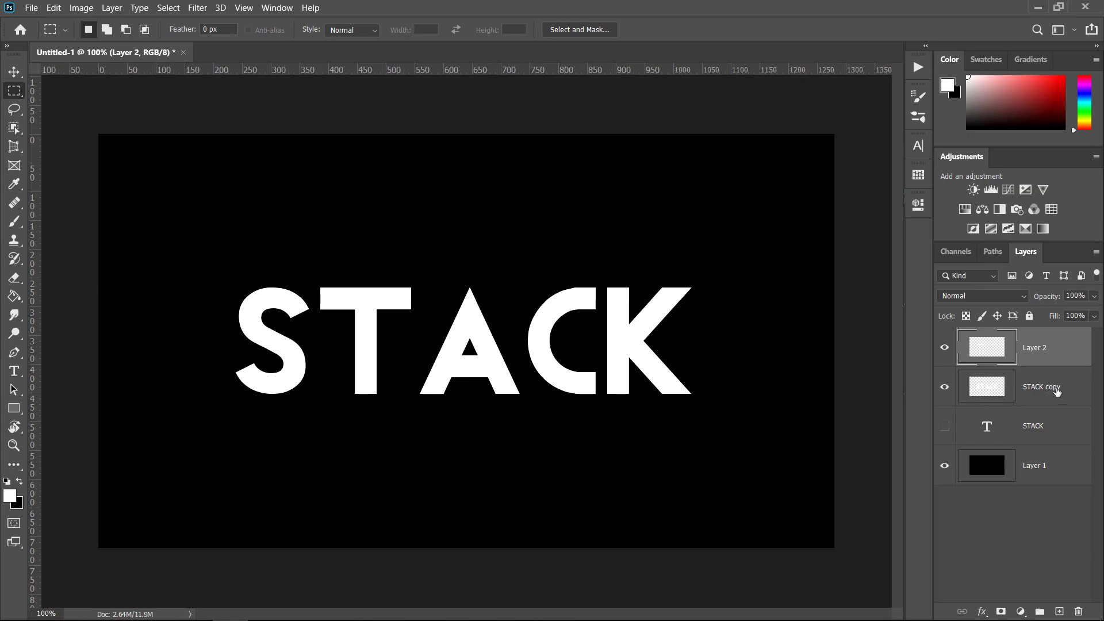
left_click(945, 388)
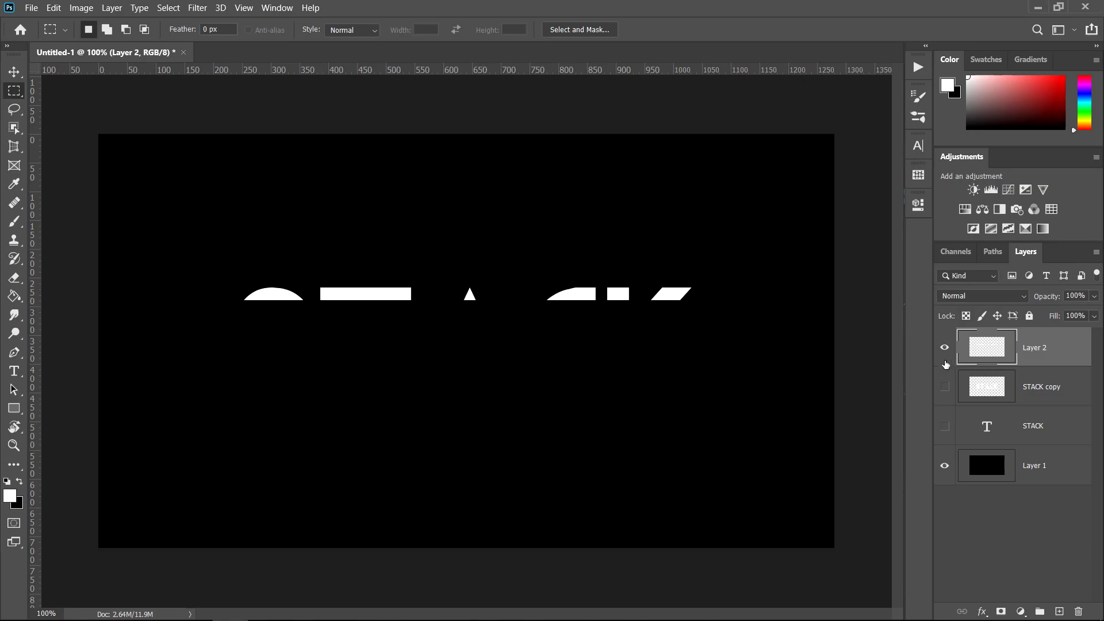
left_click(945, 389)
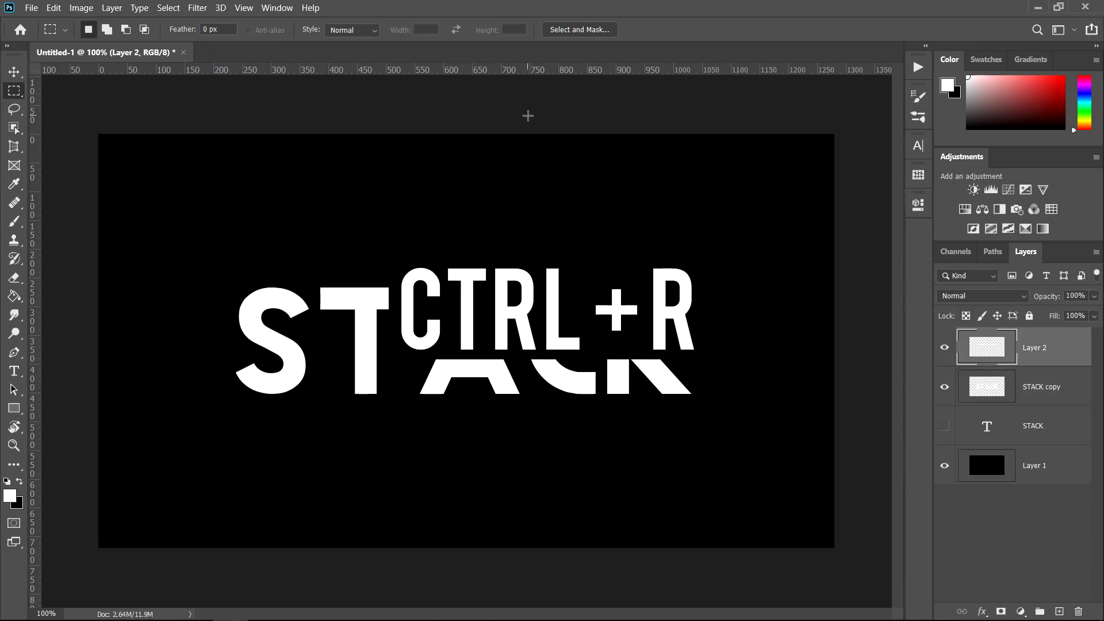
key("ctrl+r")
key("ctrl+r")
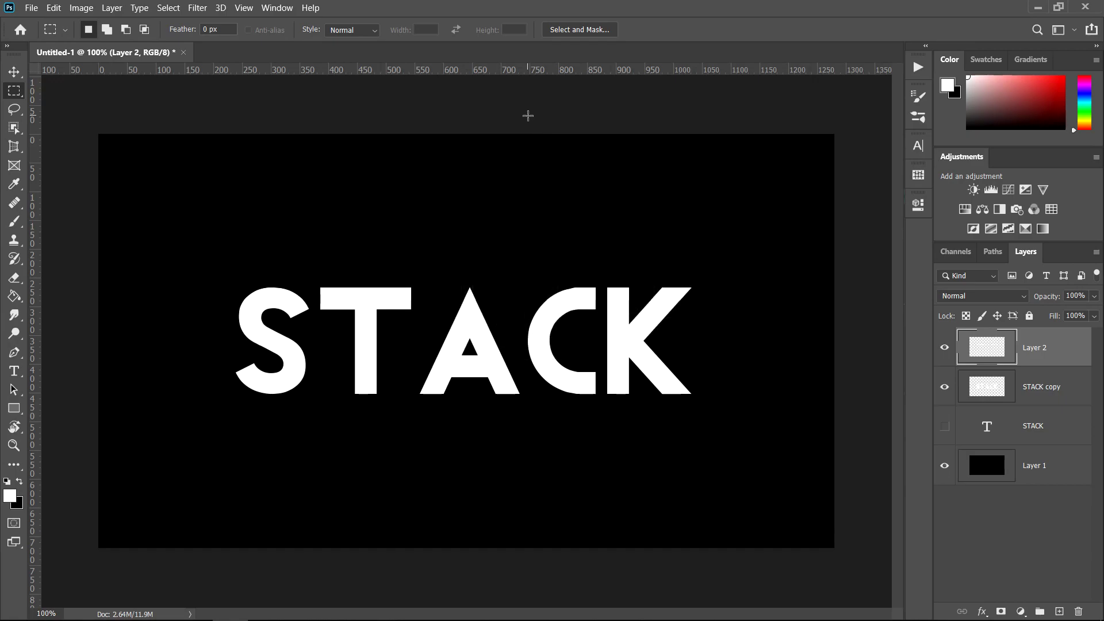
- Mark the letter tops with a guide, select the band above them, then remove the guide
left_click(1000, 344, "ctrl")
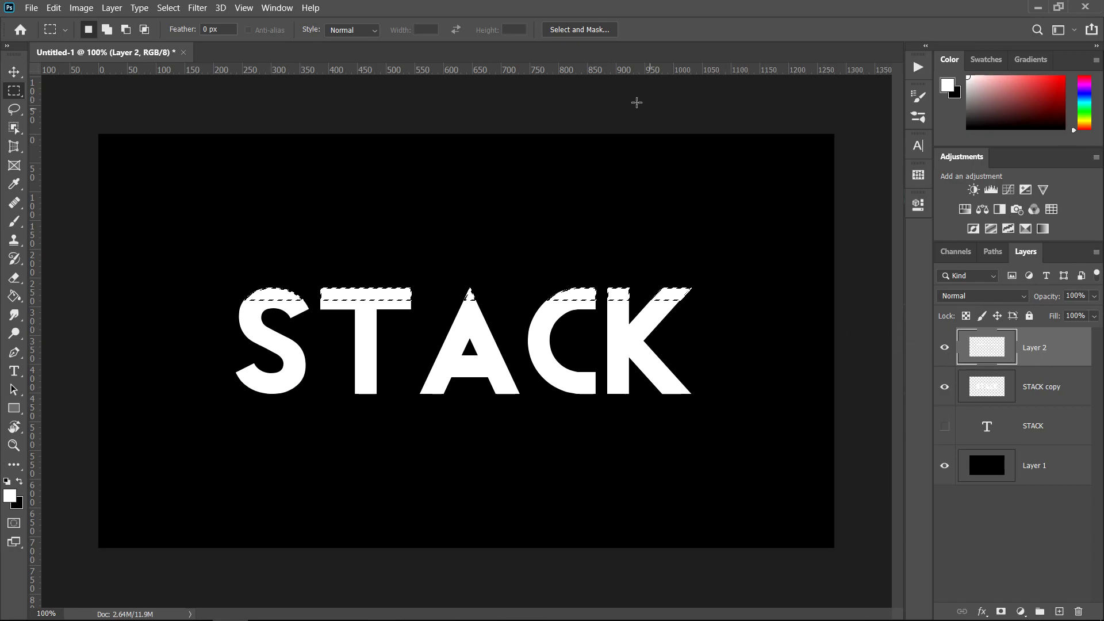
left_click_drag(633, 78, 611, 301)
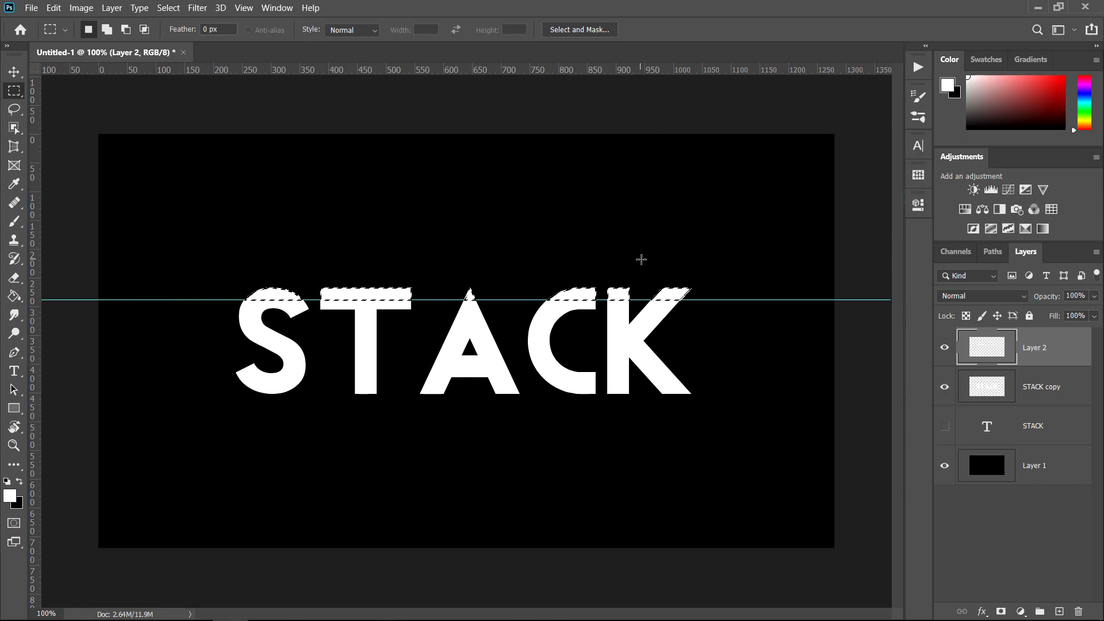
key("ctrl+d")
left_click_drag(206, 209, 718, 300)
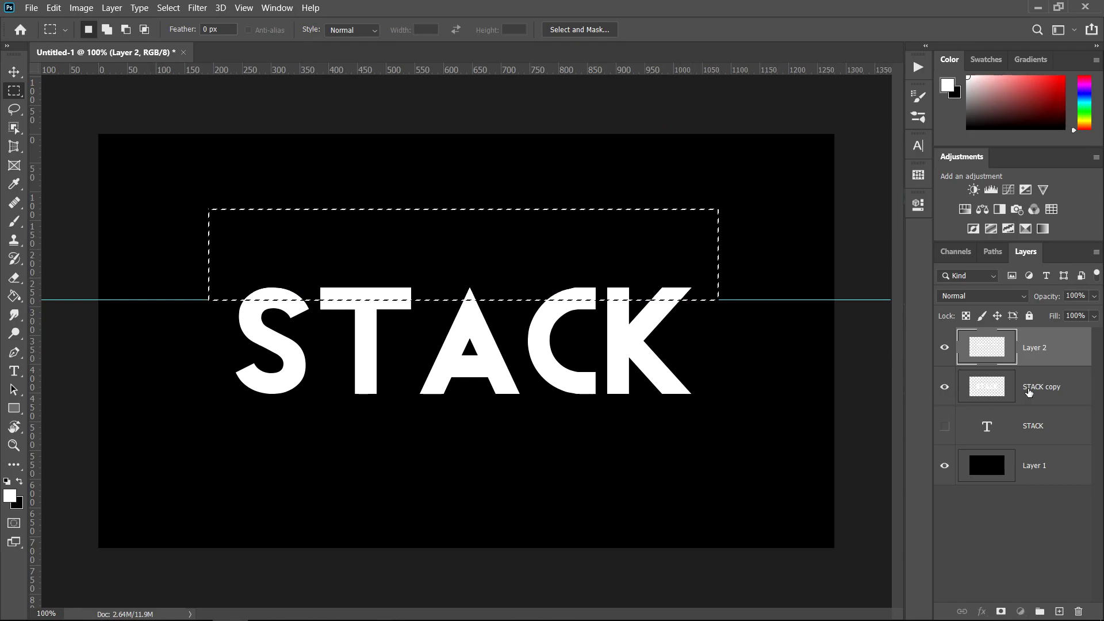
key("alt+bracketleft")
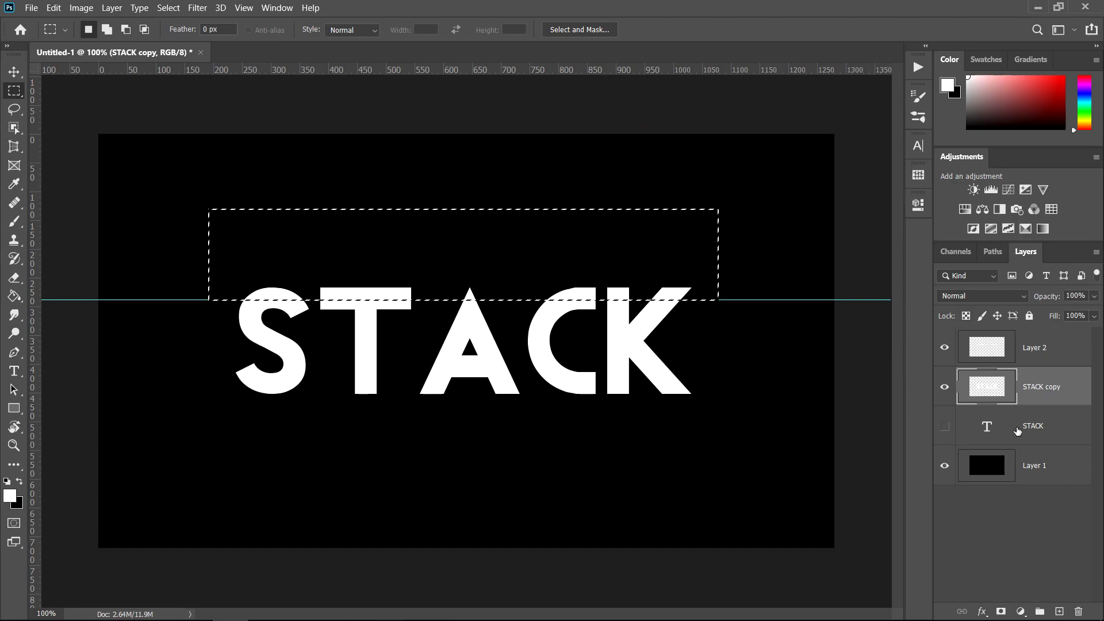
key("ctrl+d")
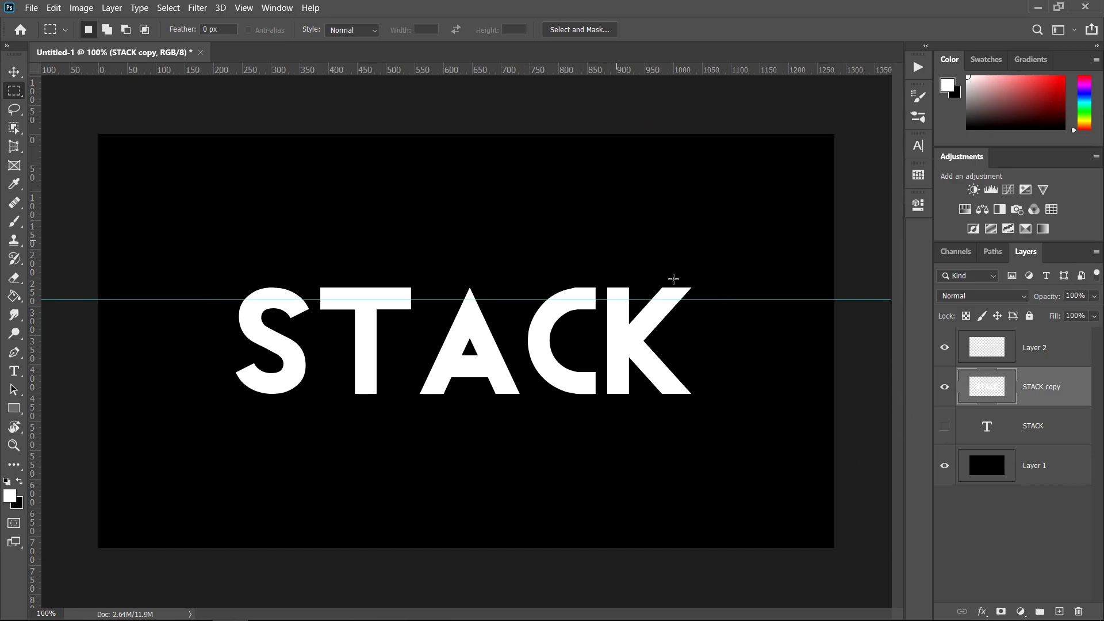
key("v")
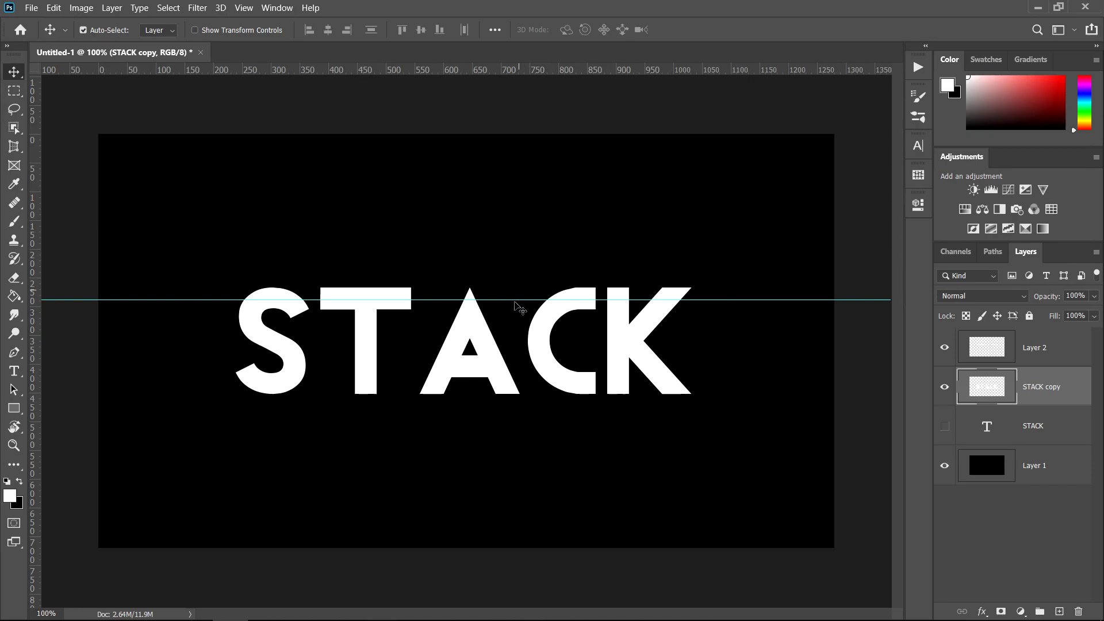
left_click_drag(510, 299, 492, 70)
- Compare the layers and nudge Layer 2's top slice of STACK 10 px left
left_click(941, 349)
left_click(944, 347)
left_click(945, 386)
left_click(945, 387)
left_click(1041, 356)
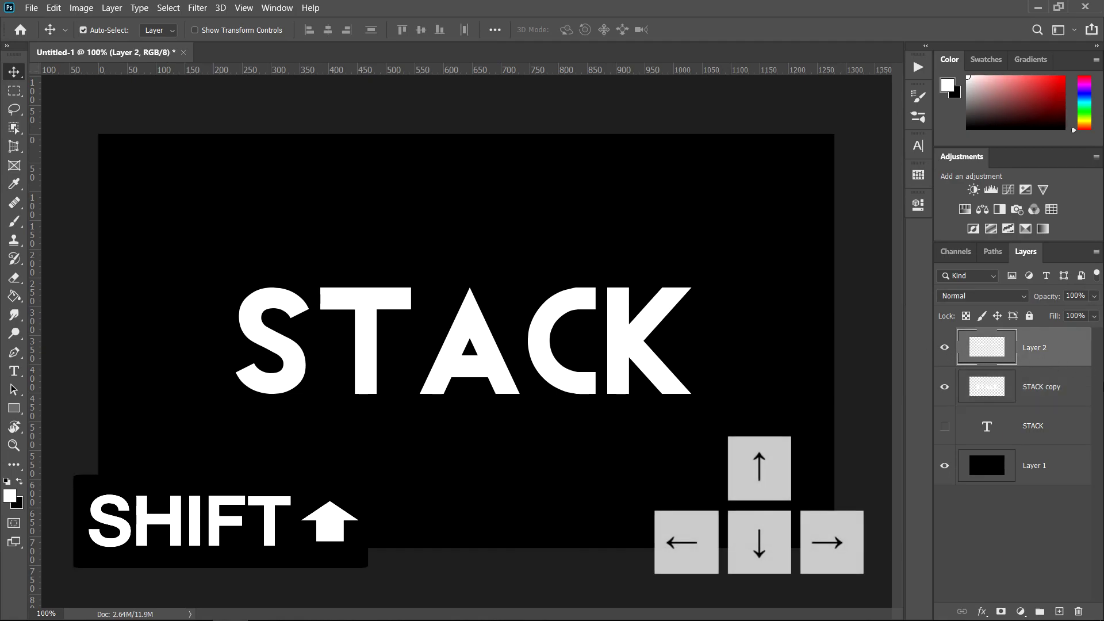
key("shift+Left")
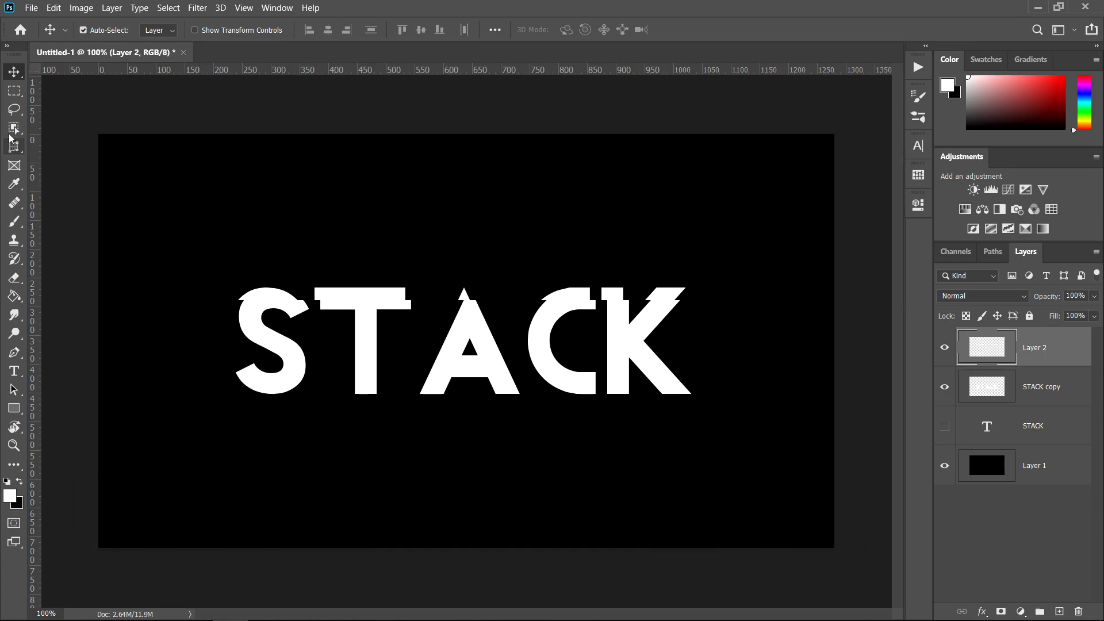
- Copy a thin strip across the middle of STACK copy onto new Layer 3
left_click(13, 90)
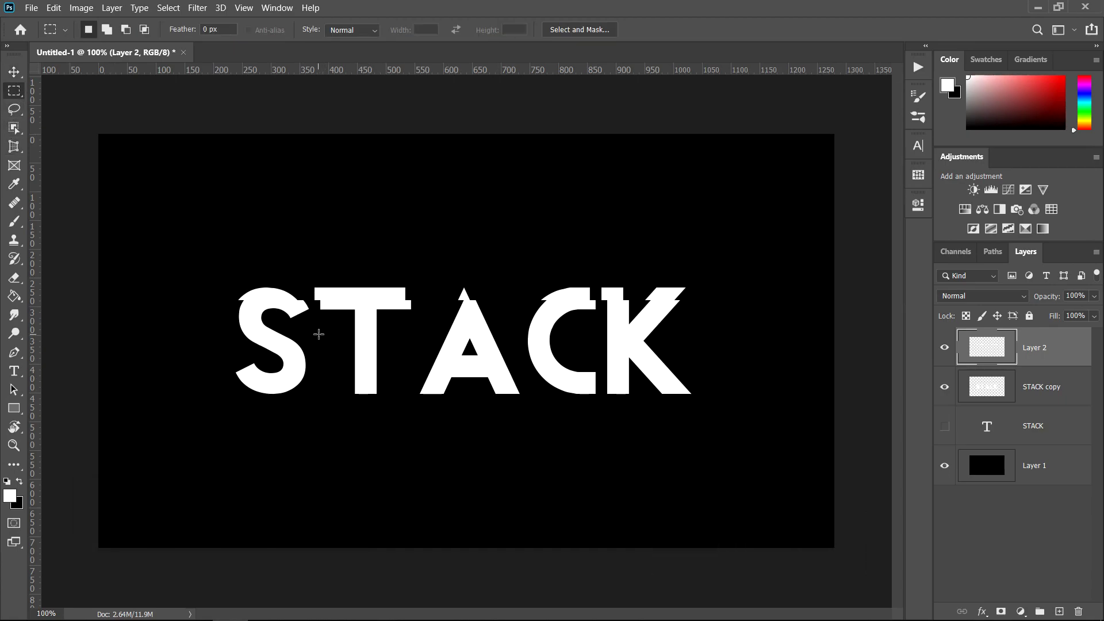
left_click_drag(333, 338, 626, 345)
left_click(1032, 388)
left_click(944, 387)
left_click(944, 387)
key("ctrl+j")
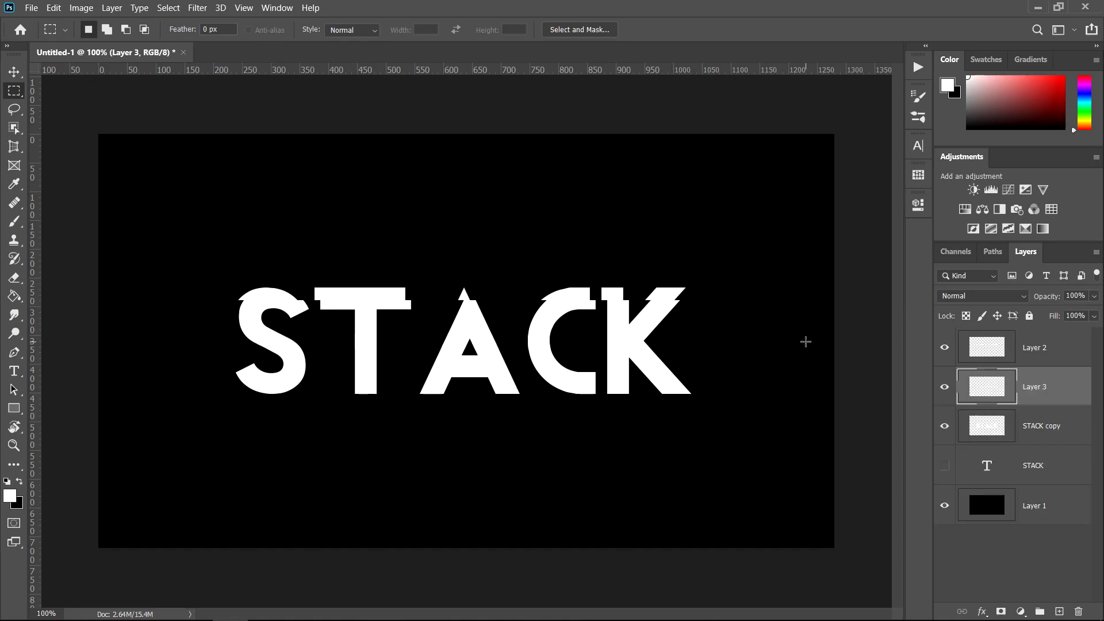
- Add a guide along Layer 3's strip edge and select the band between the two guides
left_click(989, 390, "ctrl")
left_click_drag(611, 75, 656, 348)
left_click(296, 360)
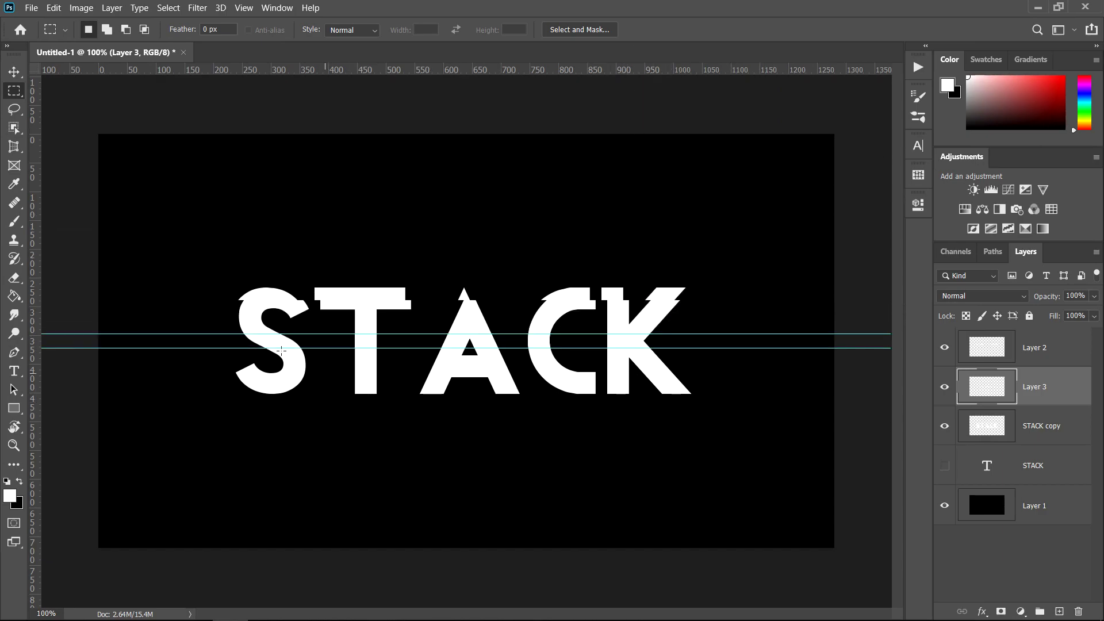
left_click_drag(331, 334, 686, 348)
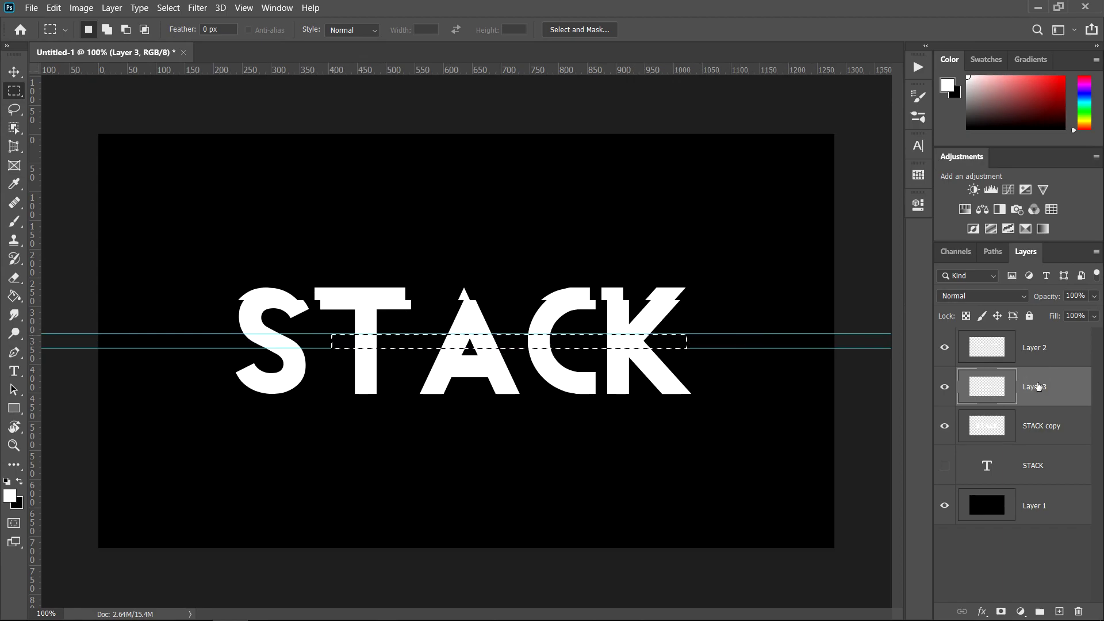
left_click(1041, 429)
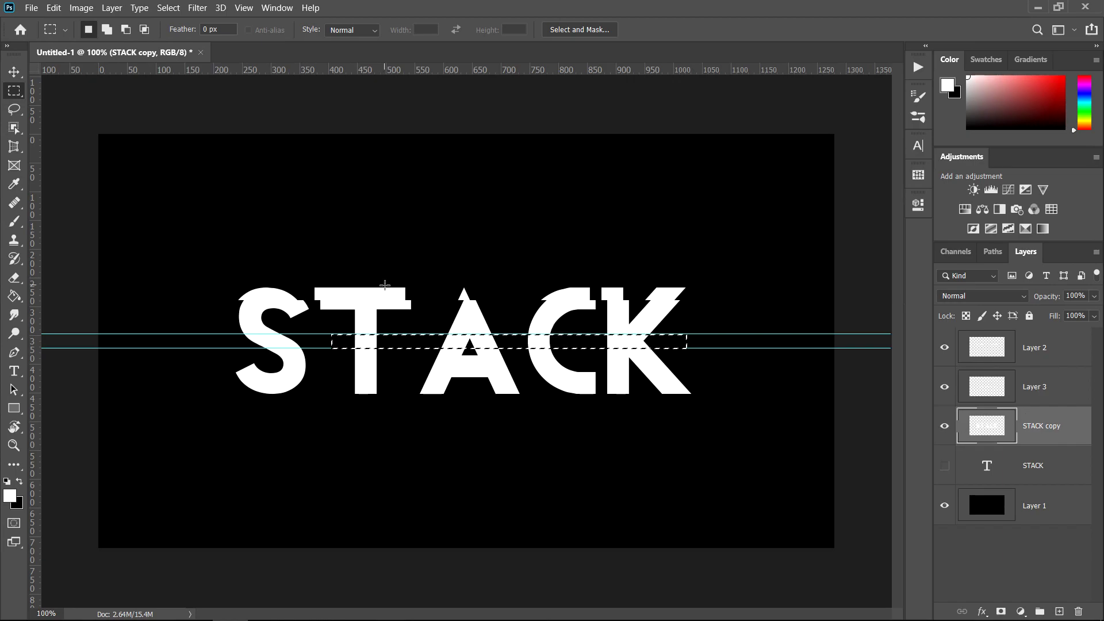
key("ctrl+d")
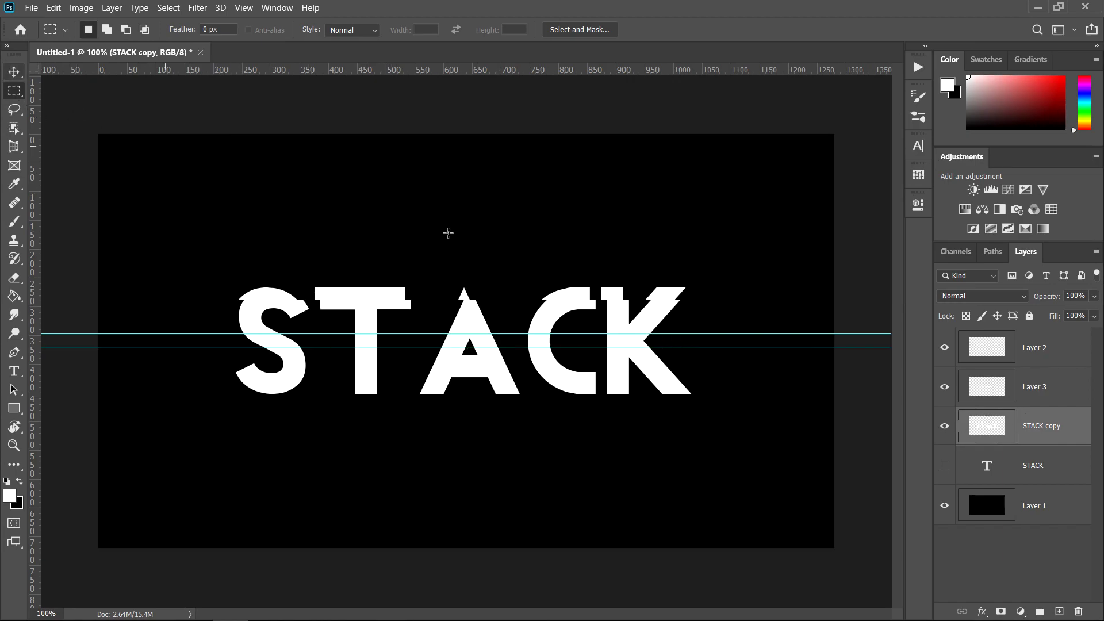
- Remove the upper and lower guides marking the middle band of STACK
key("v")
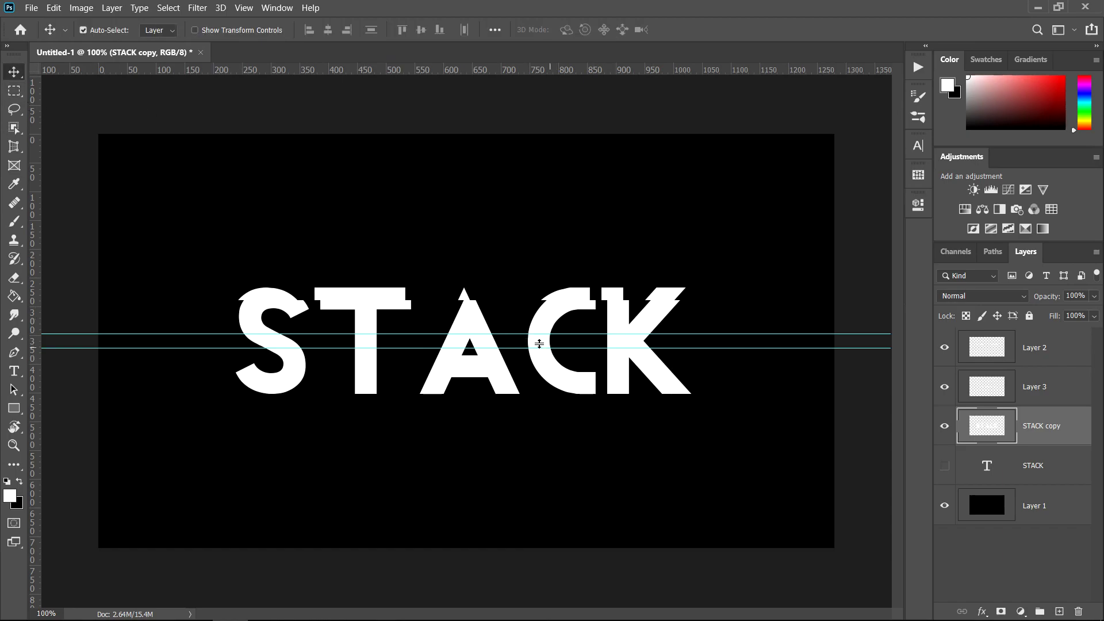
left_click(521, 337)
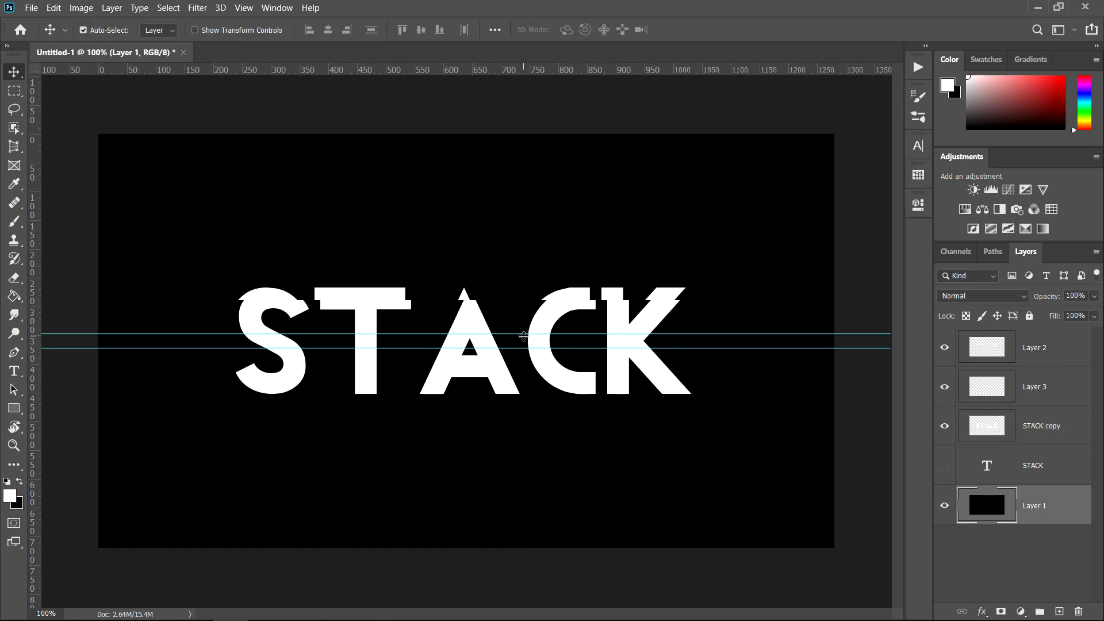
left_click_drag(520, 334, 502, 43)
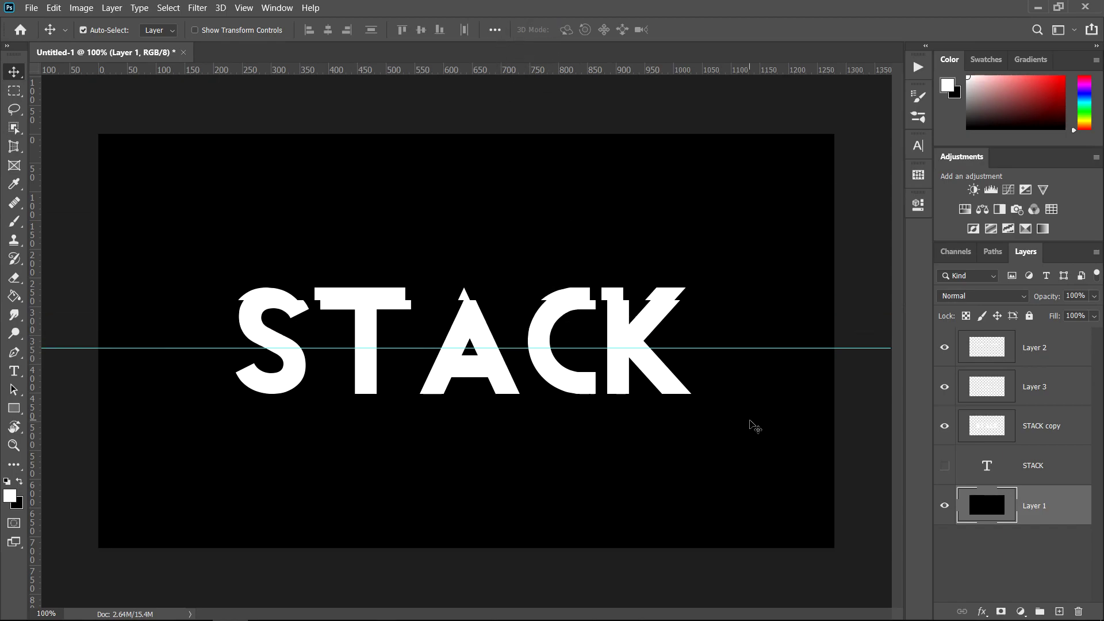
key("ctrl+semicolon")
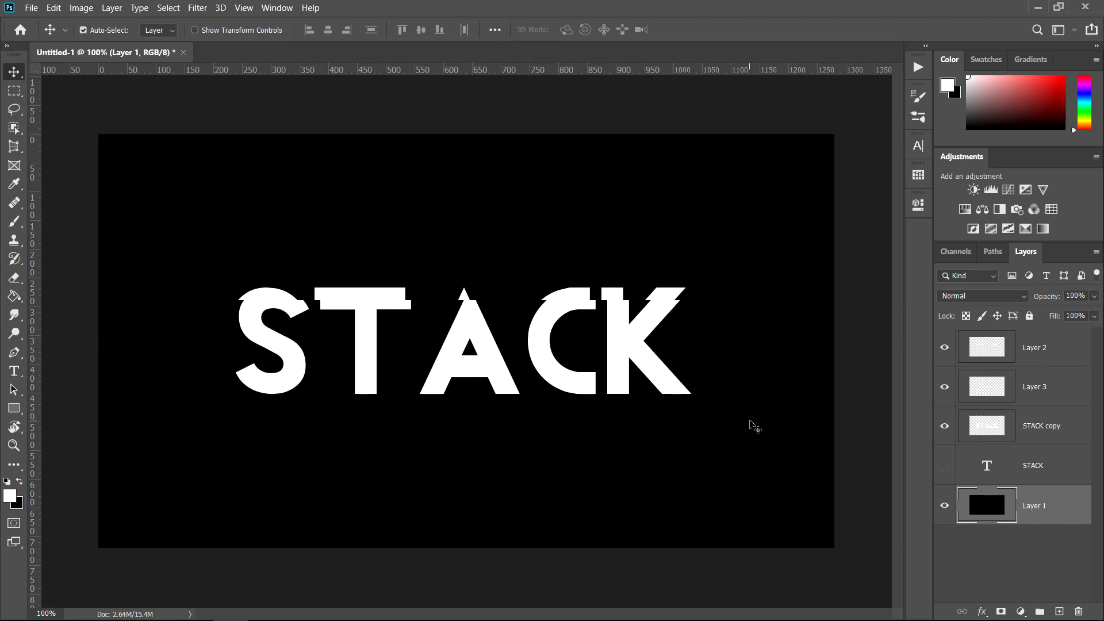
key("ctrl+semicolon")
left_click_drag(693, 348, 620, 69)
left_click(952, 392)
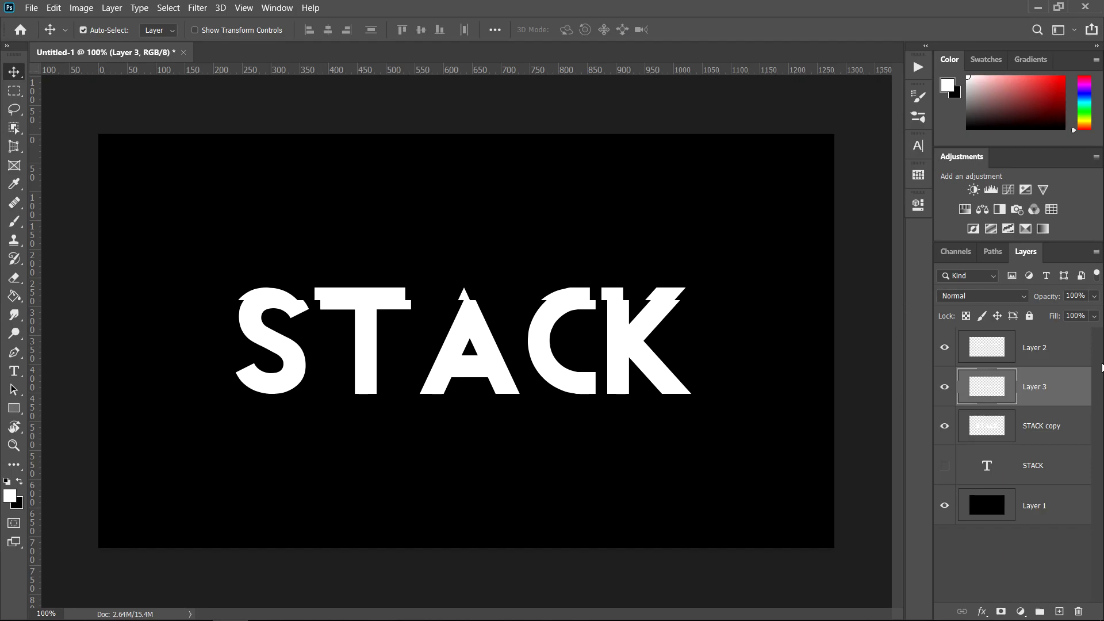
- Nudge Layer 3's middle strip right and copy the bottom band of STACK onto new Layer 4
key("shift+Right")
key("shift+Right")
key("m")
left_click_drag(725, 407, 248, 384)
key("alt+bracketleft")
key("ctrl+j")
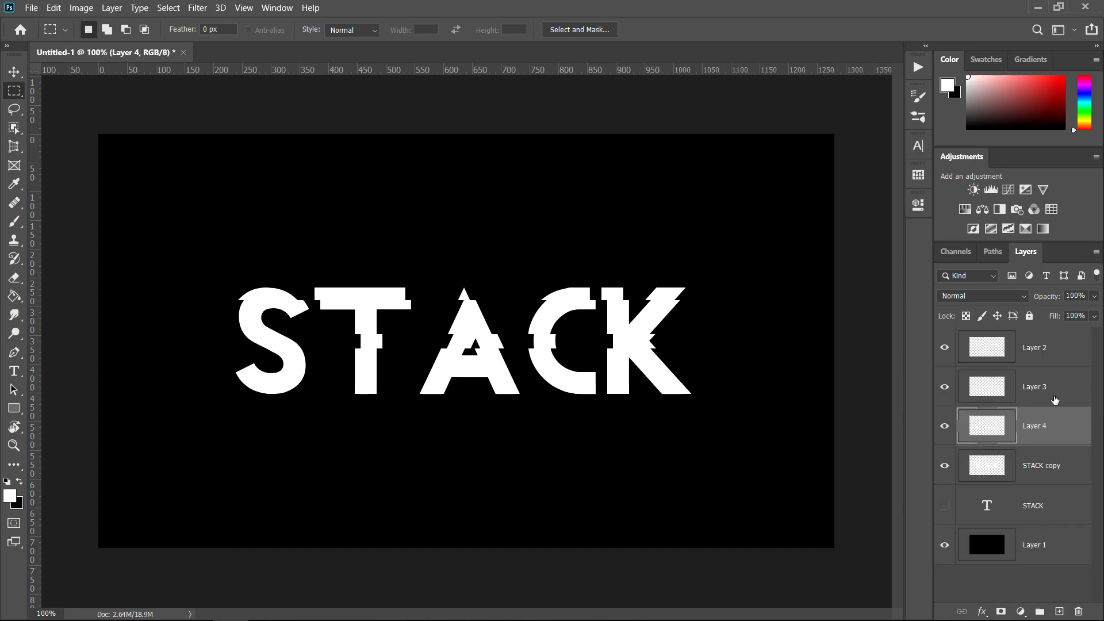
- Place two guides along and just below the bottoms of the letters
left_click(991, 437, "ctrl")
left_click_drag(357, 72, 426, 383)
left_click_drag(572, 69, 622, 398)
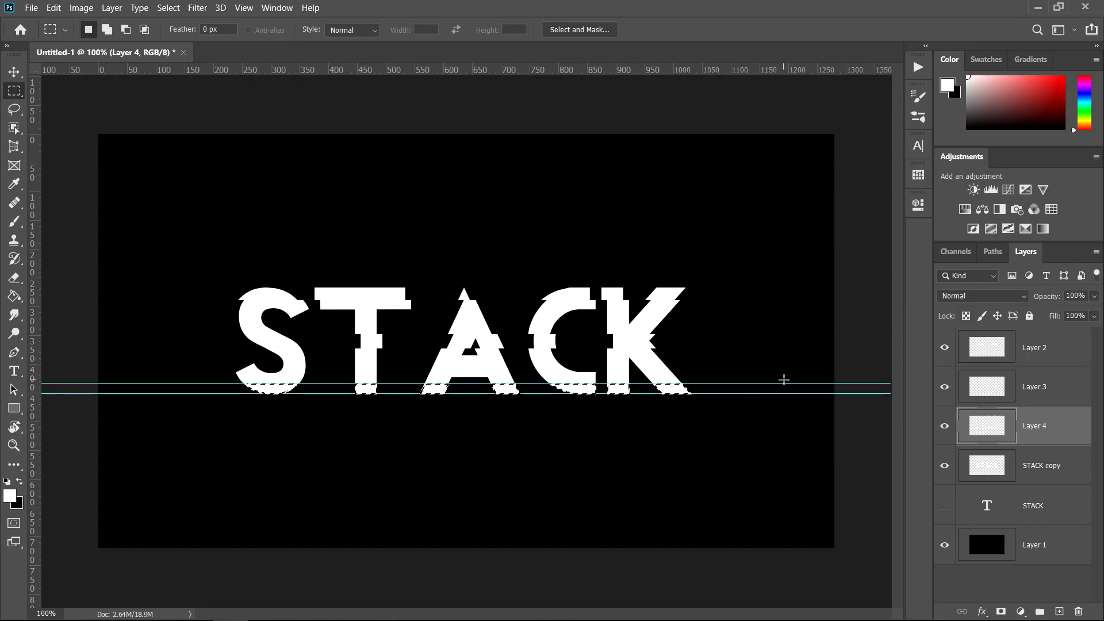
- Select and clear the band just below the letters, then hide the guides
left_click(784, 379)
left_click_drag(728, 429, 231, 383)
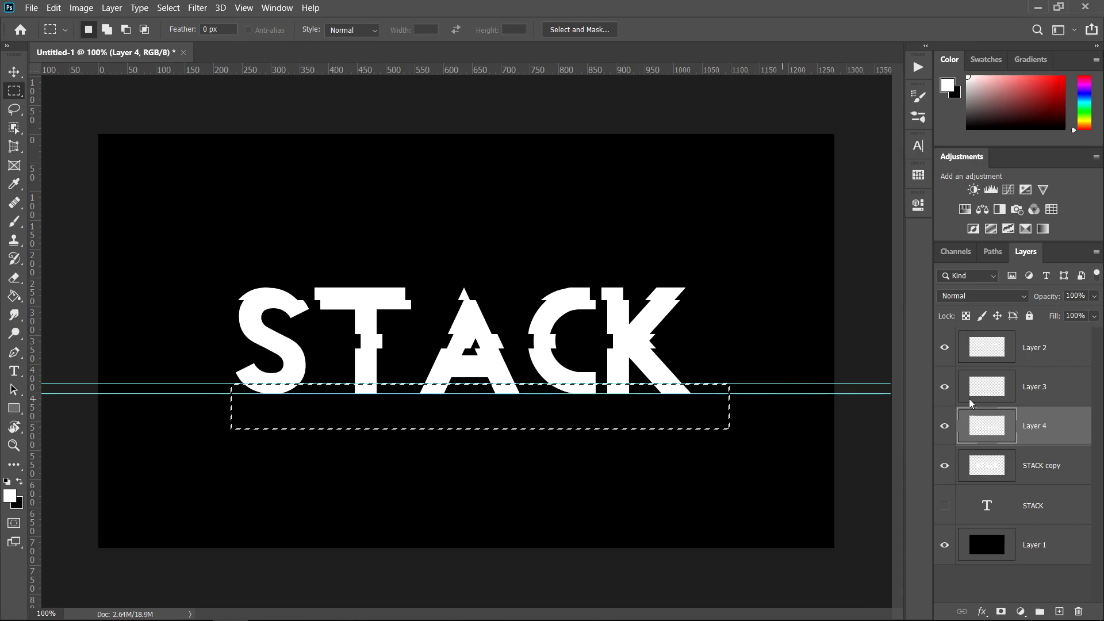
left_click(1054, 465)
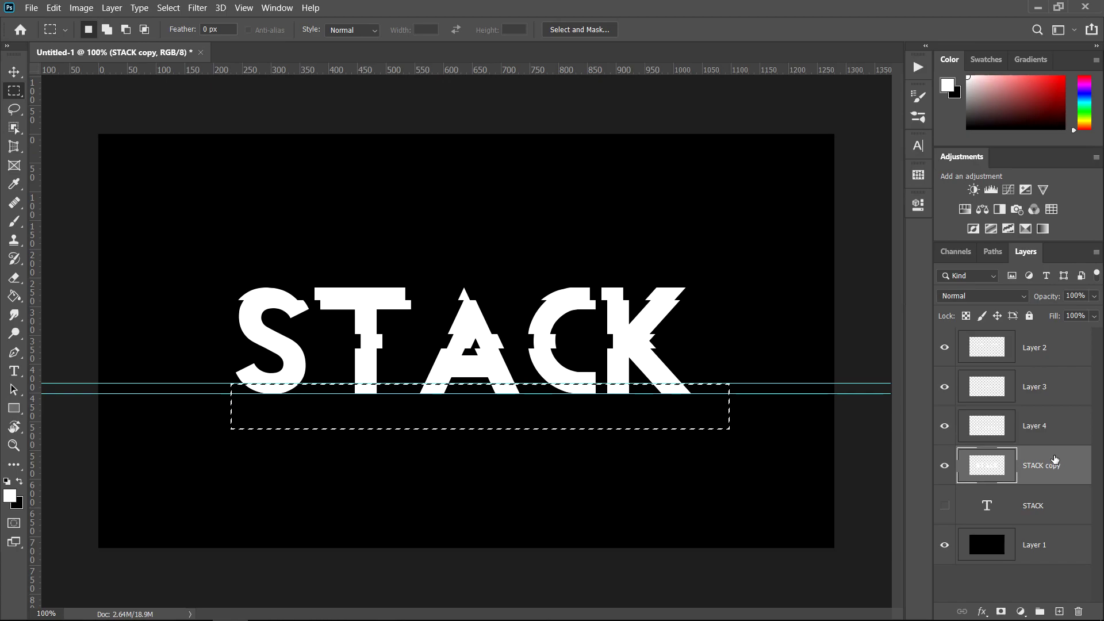
left_click(716, 374)
left_click(13, 72)
key("ctrl+semicolon")
- Nudge Layer 4's bottom slice of STACK 10 px left and select Layer 2
left_click(973, 438)
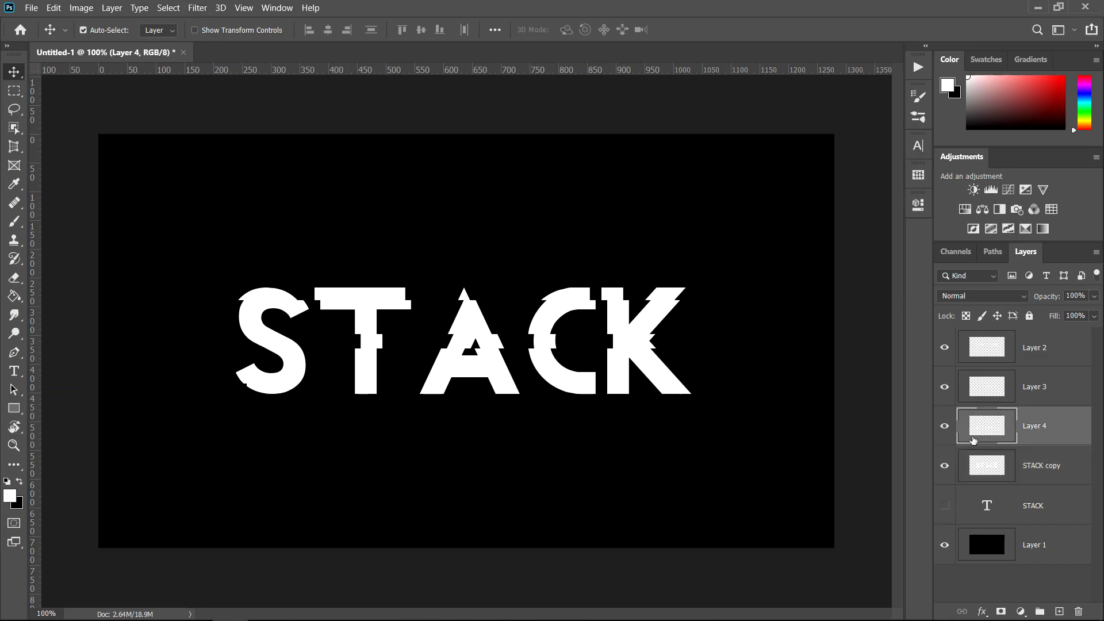
left_click(944, 427)
left_click(945, 427)
key("shift+Left")
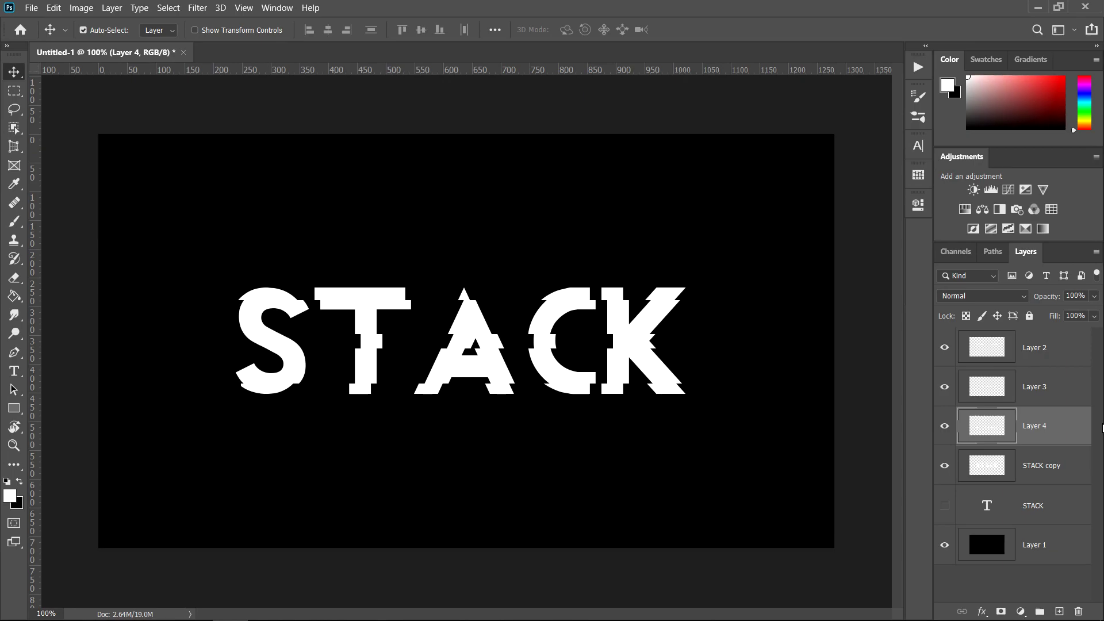
key("alt+bracketleft")
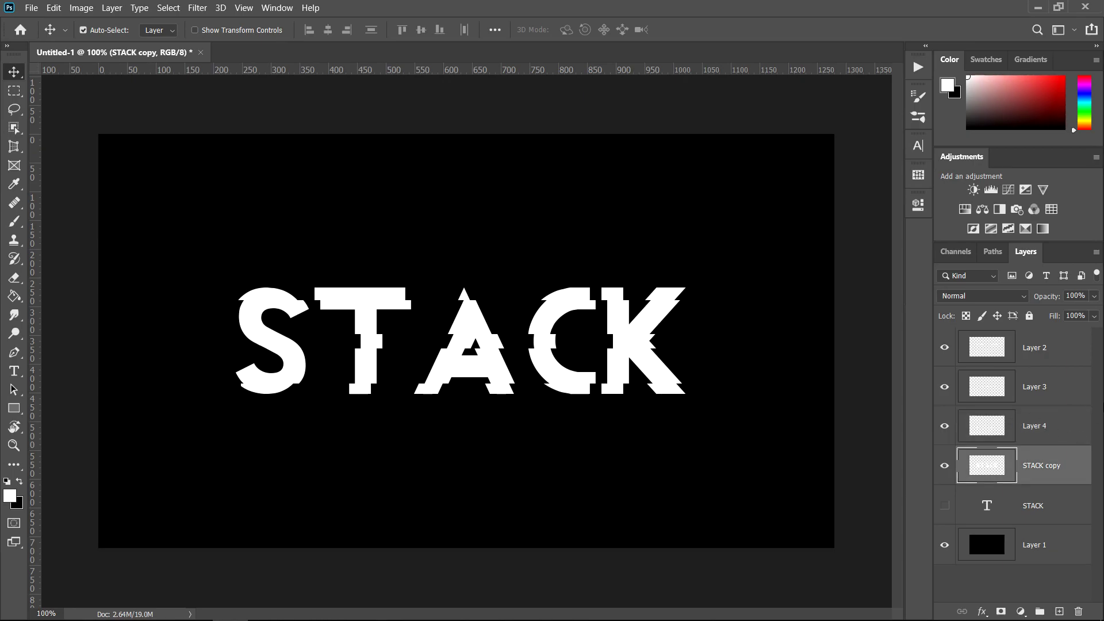
left_click(1039, 349)
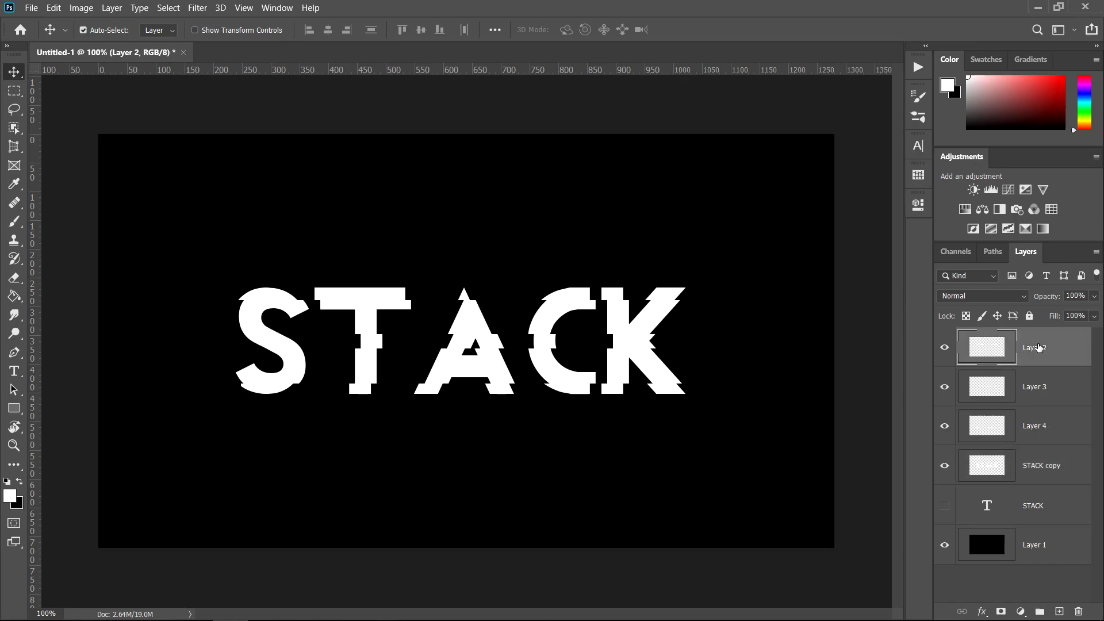
- Convert Layer 2 through STACK copy into the Layer 2 smart object, duplicate it, and reselect Layer 2
left_click(1039, 476, "shift")
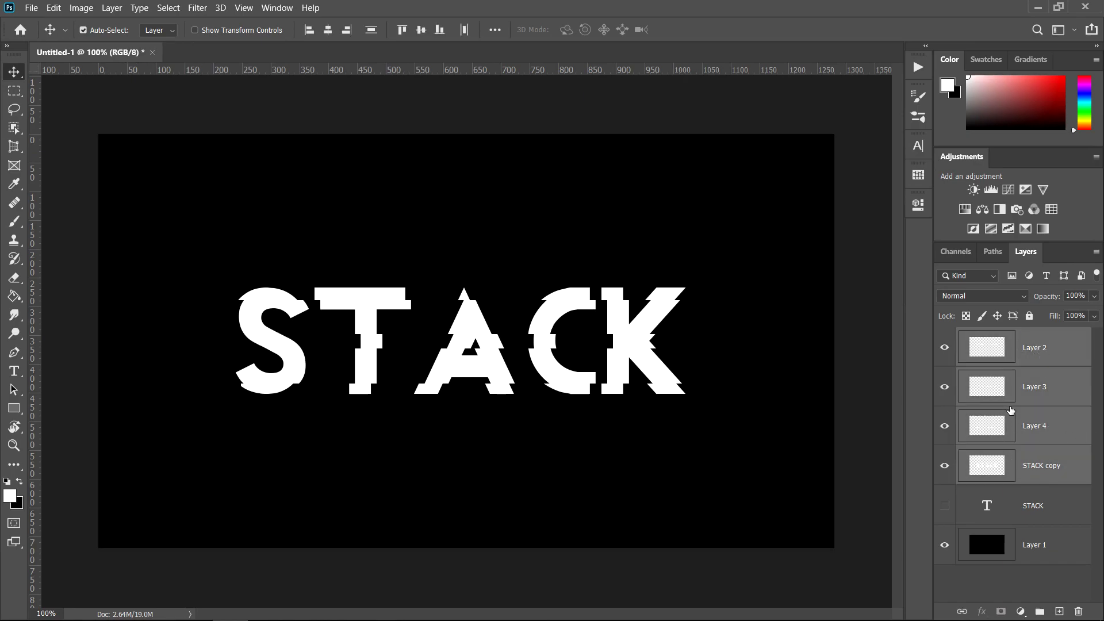
right_click(1038, 347)
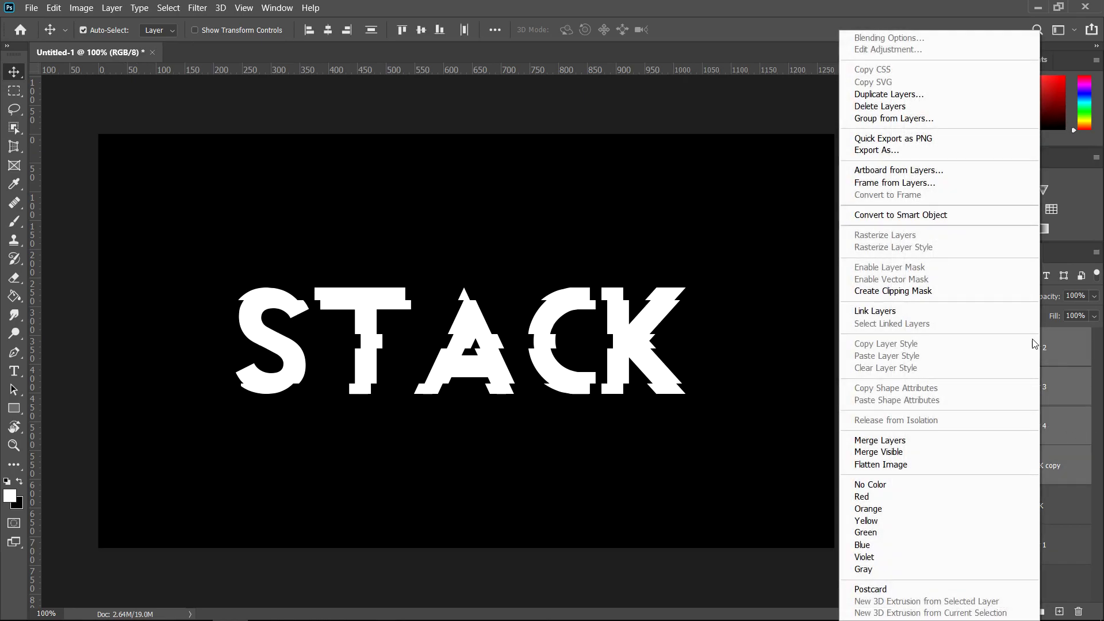
left_click(920, 215)
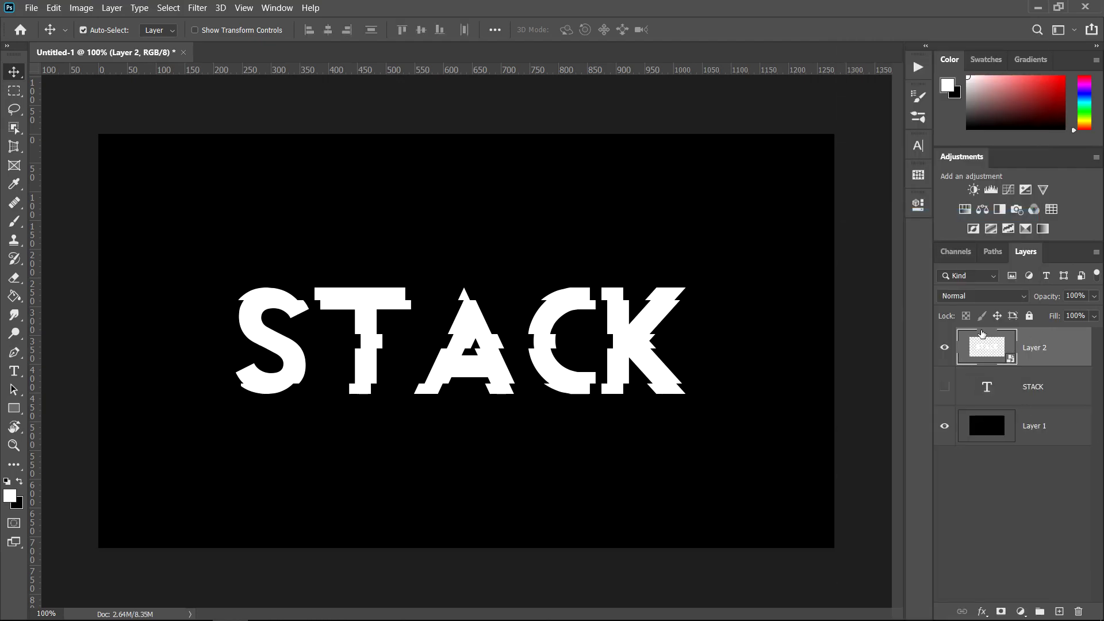
left_click(946, 348)
left_click(946, 348)
key("ctrl+j")
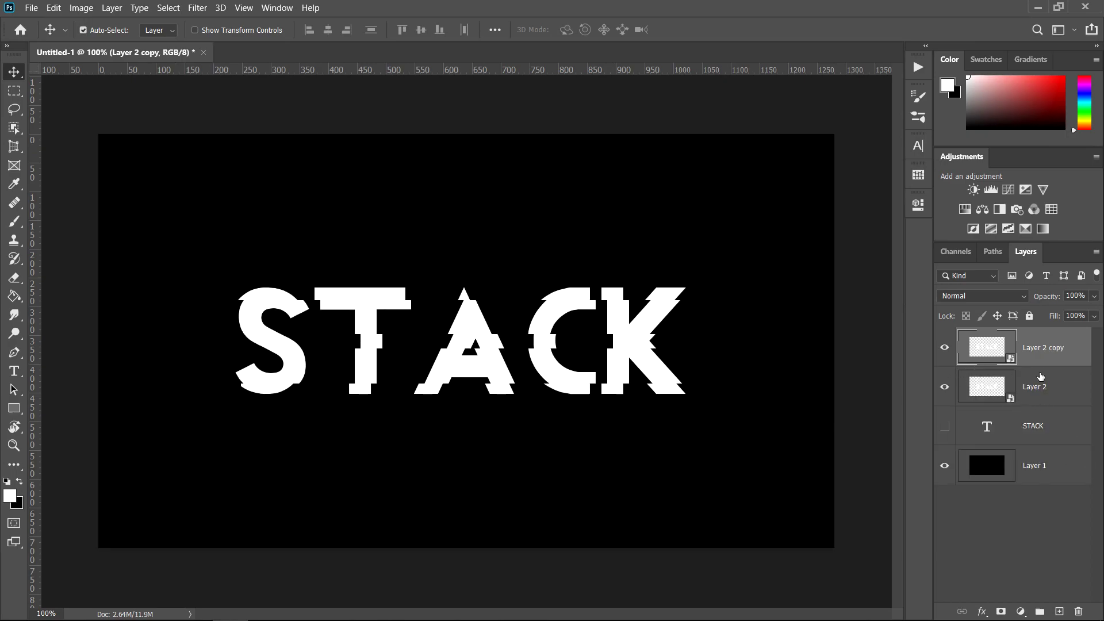
left_click(1053, 392)
- Give Layer 2 a blue #0090ff Color Overlay layer style beneath the white copy
right_click(1065, 381)
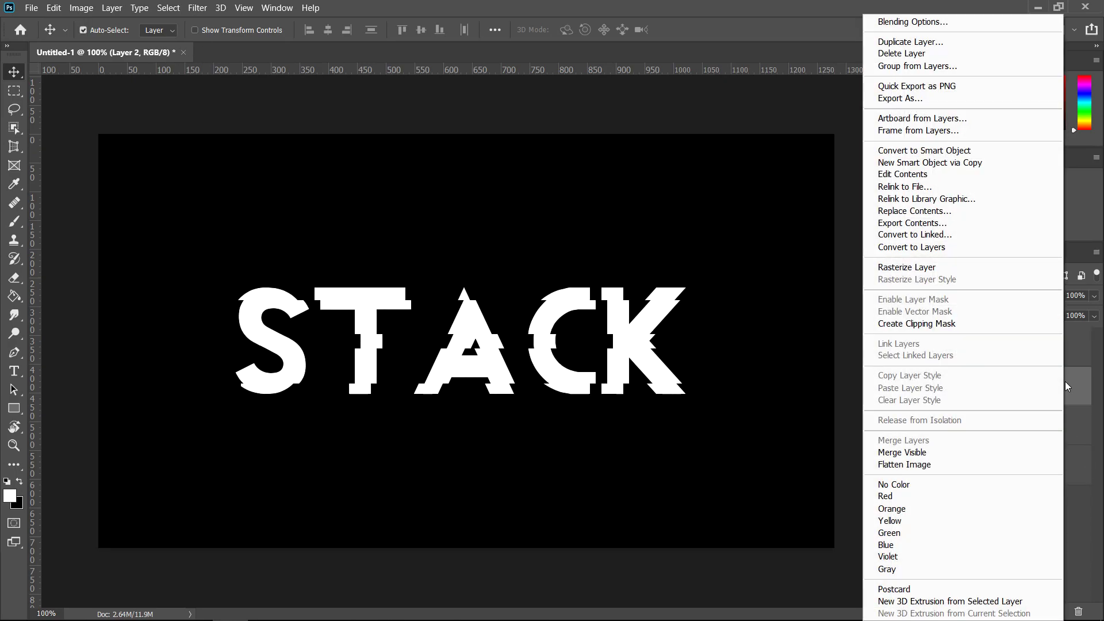
left_click(902, 23)
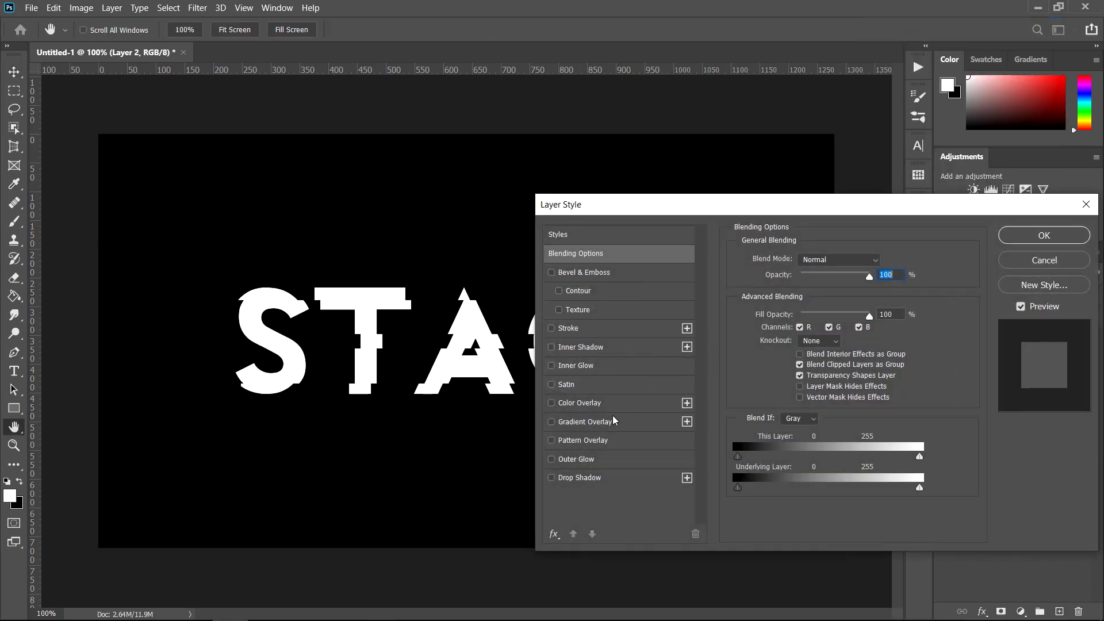
left_click(594, 407)
left_click(881, 262)
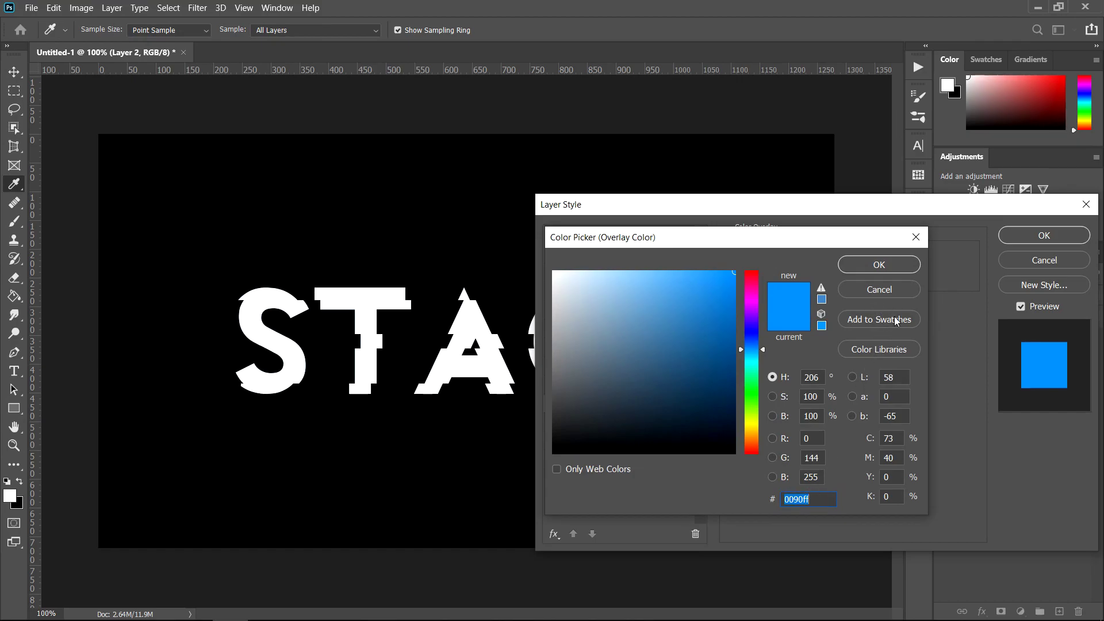
left_click(879, 264)
left_click(1044, 235)
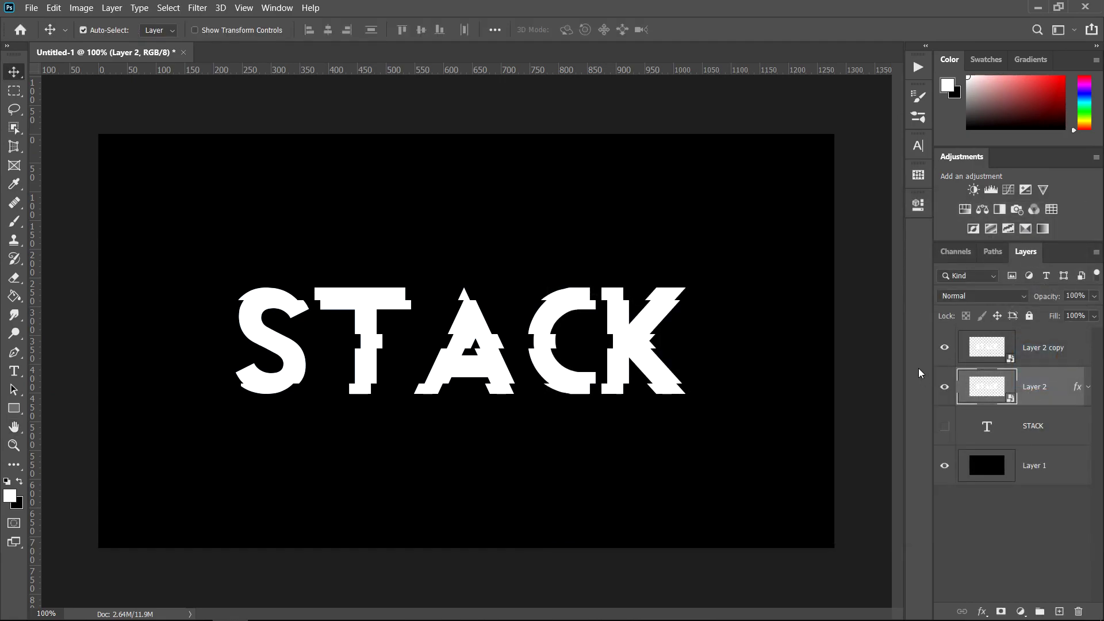
- Offset the blue Layer 2 up-left, then add Layer 2 copy 2 below it, offset further, at 60% opacity
key("shift+Left")
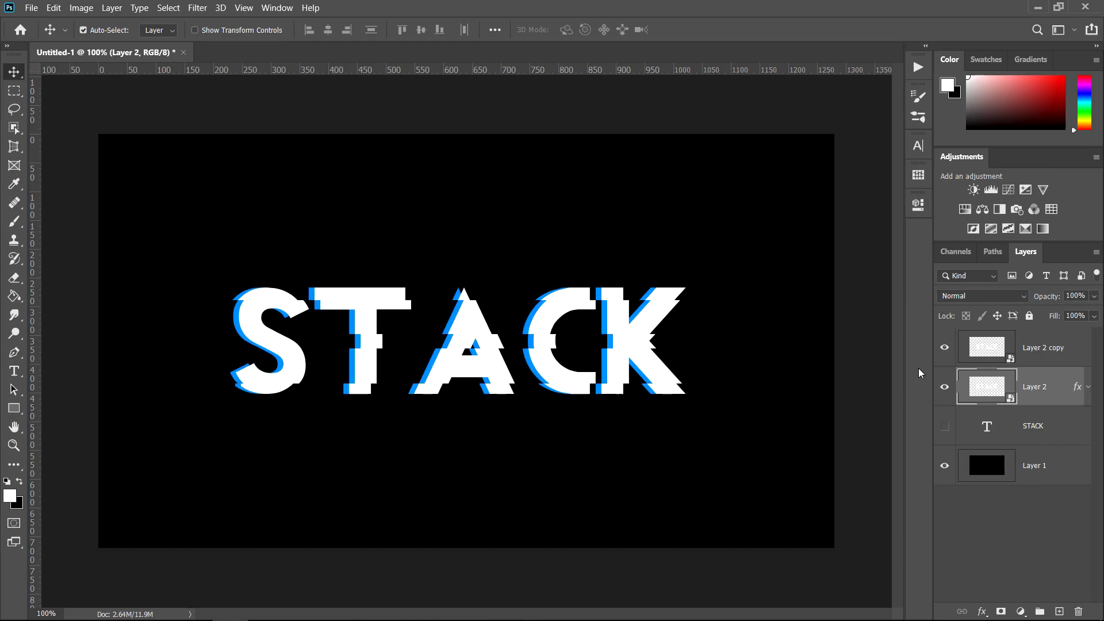
key("shift+Up")
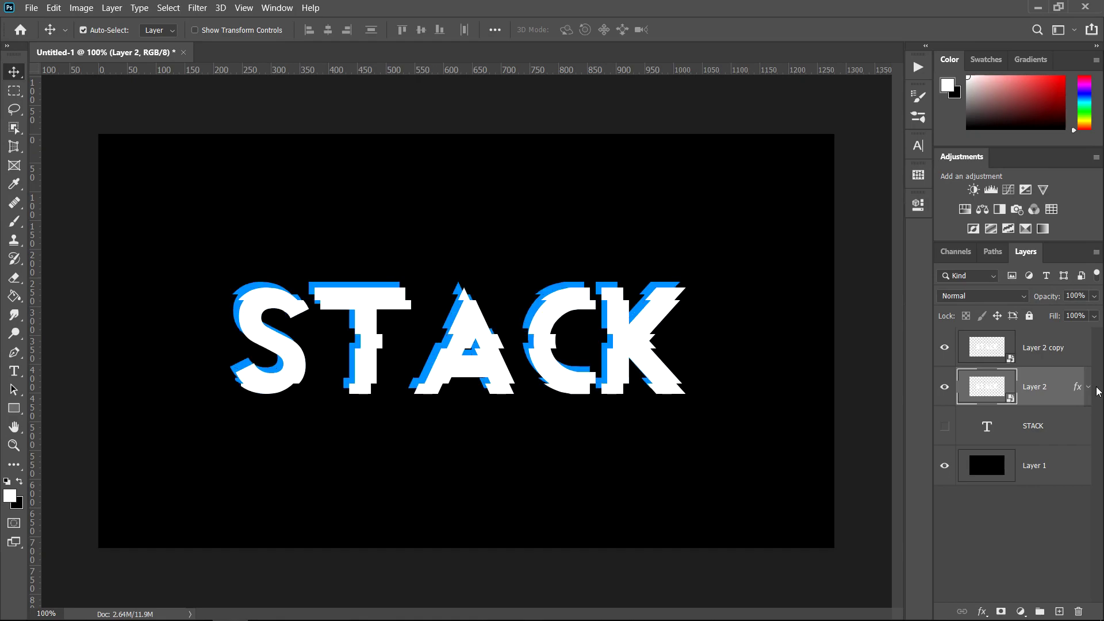
key("ctrl+j")
left_click_drag(1027, 399, 1044, 446)
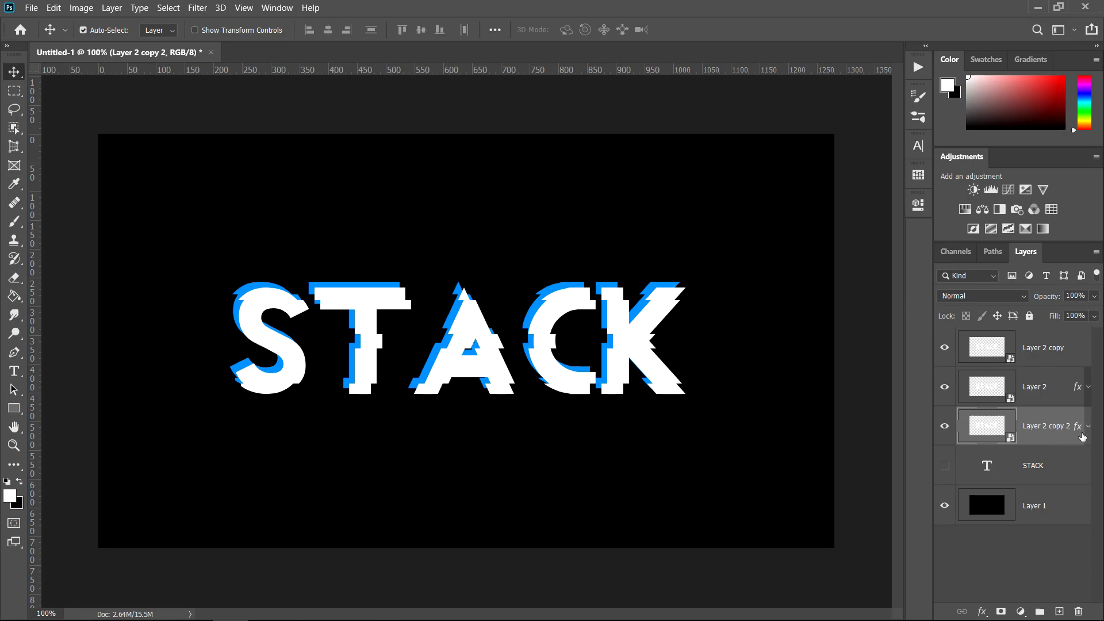
key("shift+Left")
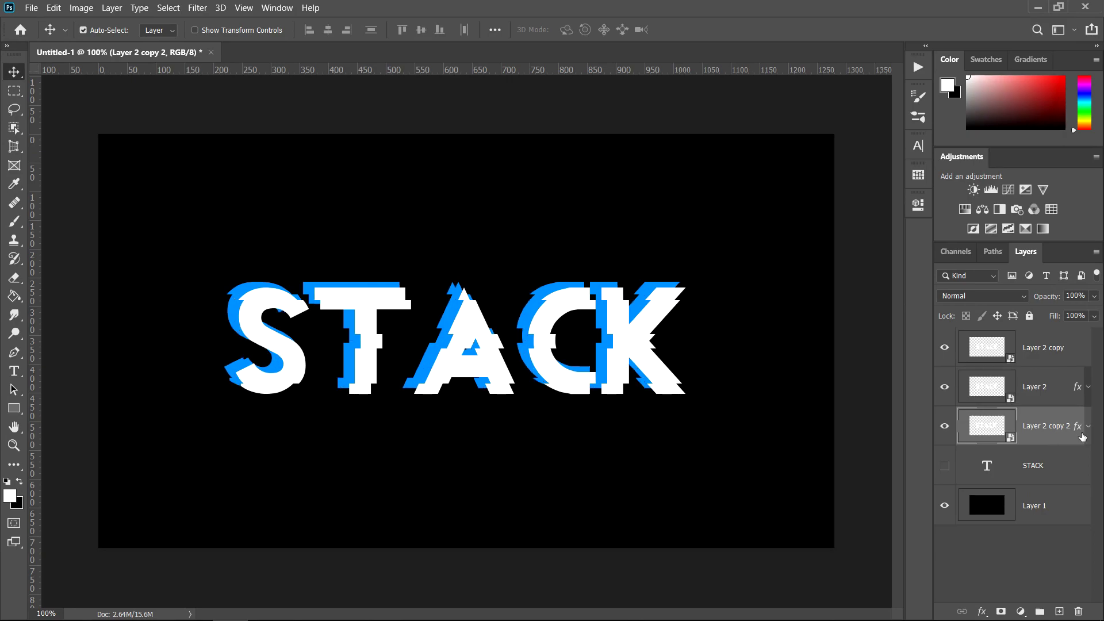
key("shift+Up")
left_click(1079, 297)
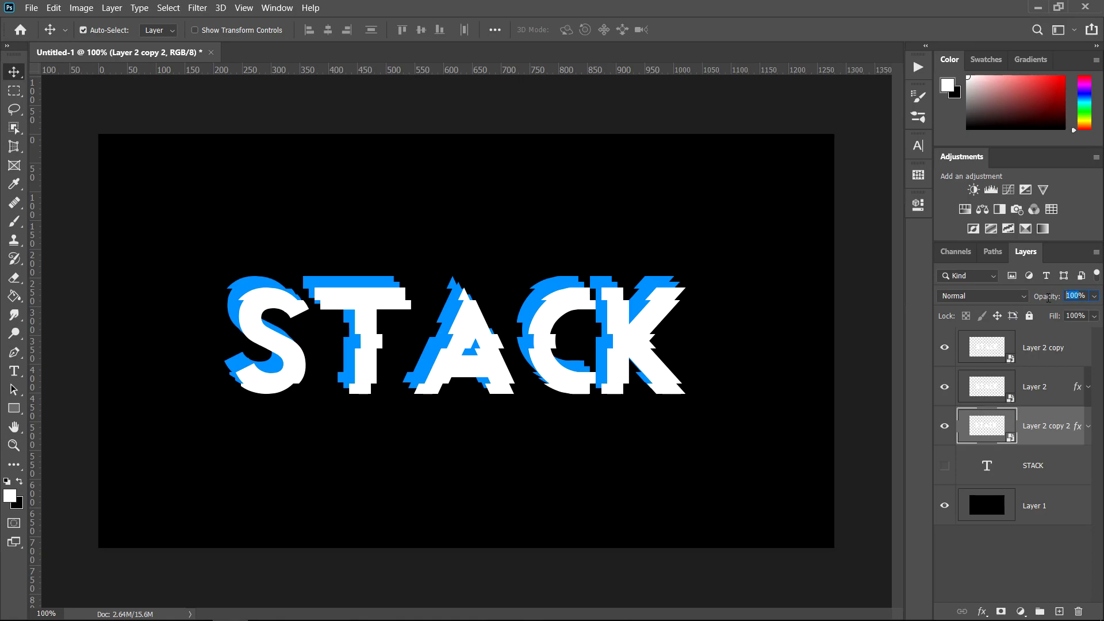
type("60")
key("Return")
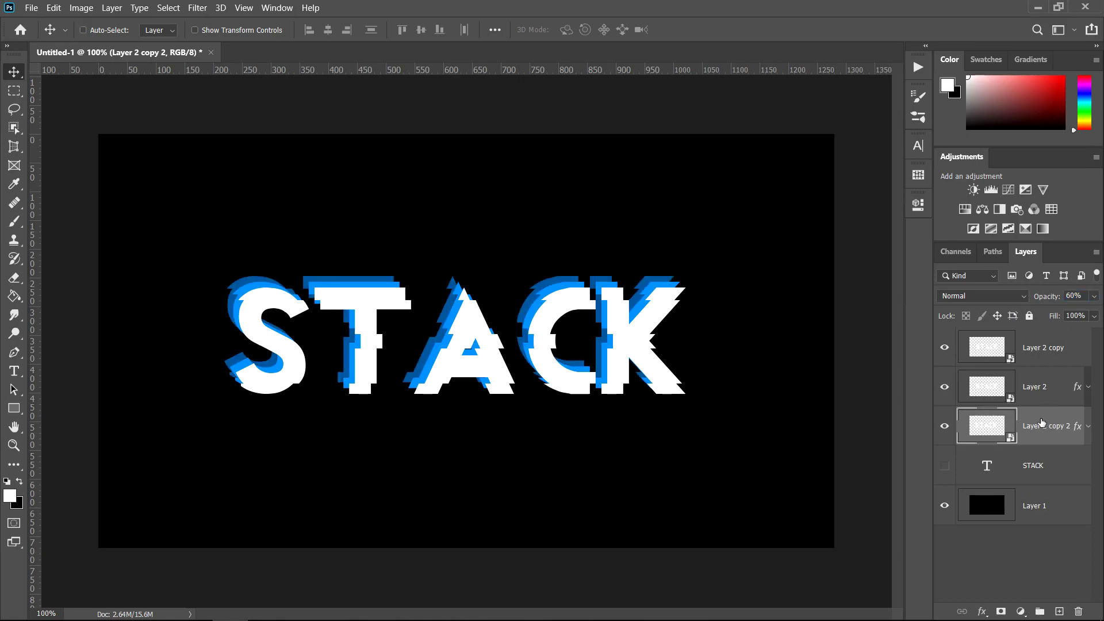
- Add Layer 2 copy 3 below copy 2, nudged further from the others
key("ctrl+j")
left_click_drag(1040, 424, 1013, 485)
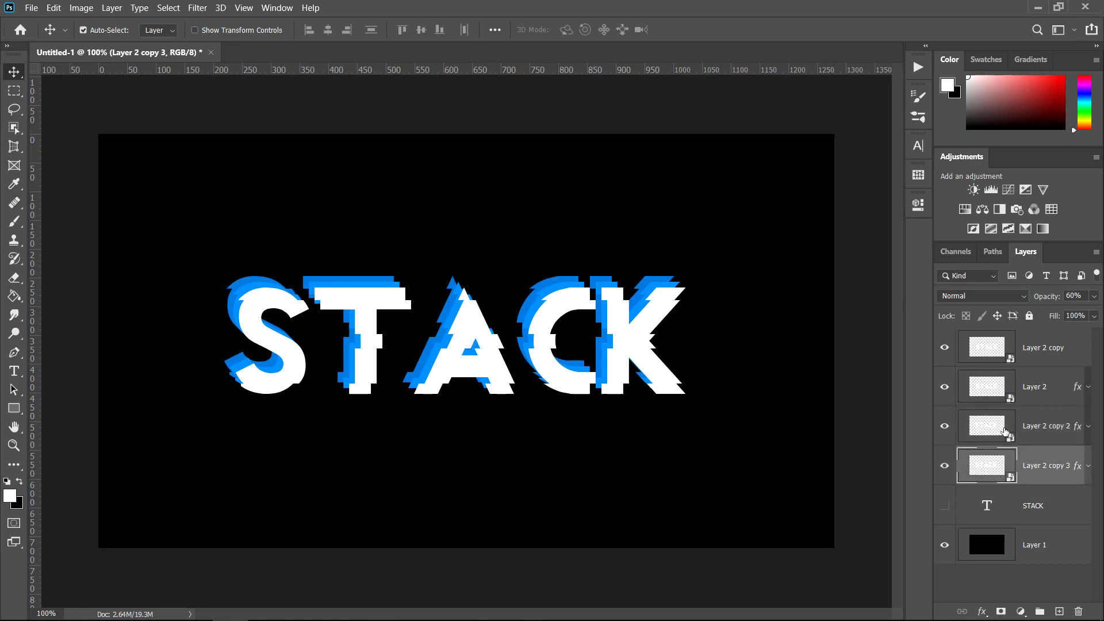
key("shift+Left")
key("shift+Down")
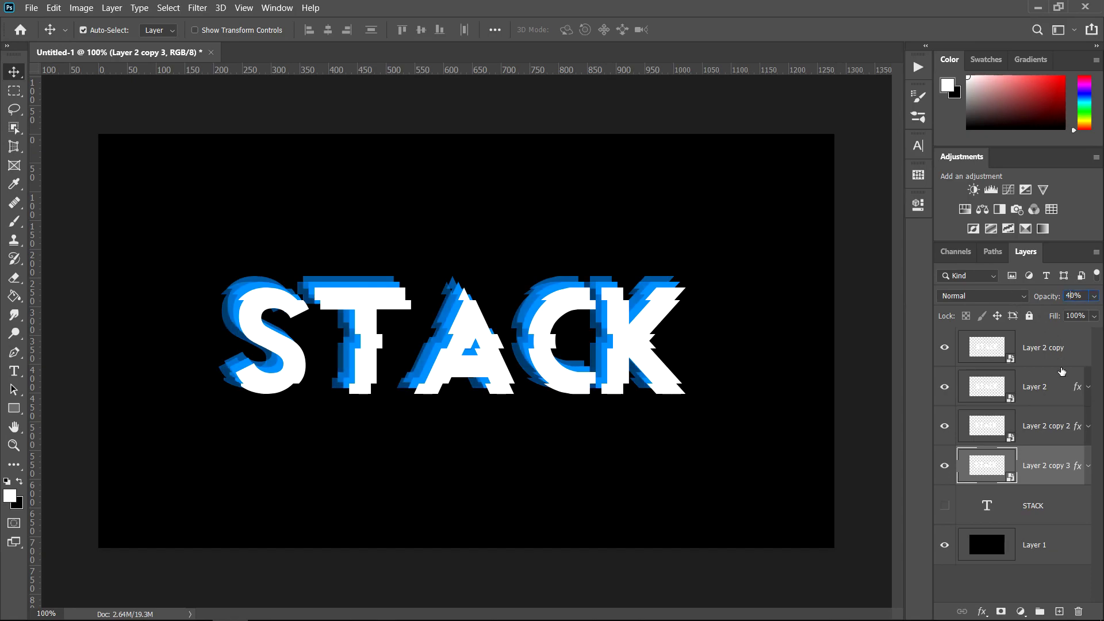
- Group Layer 2 through Layer 2 copy 3 into Group 1
left_click(1046, 434)
left_click(1082, 352)
left_click(944, 348)
left_click(944, 348)
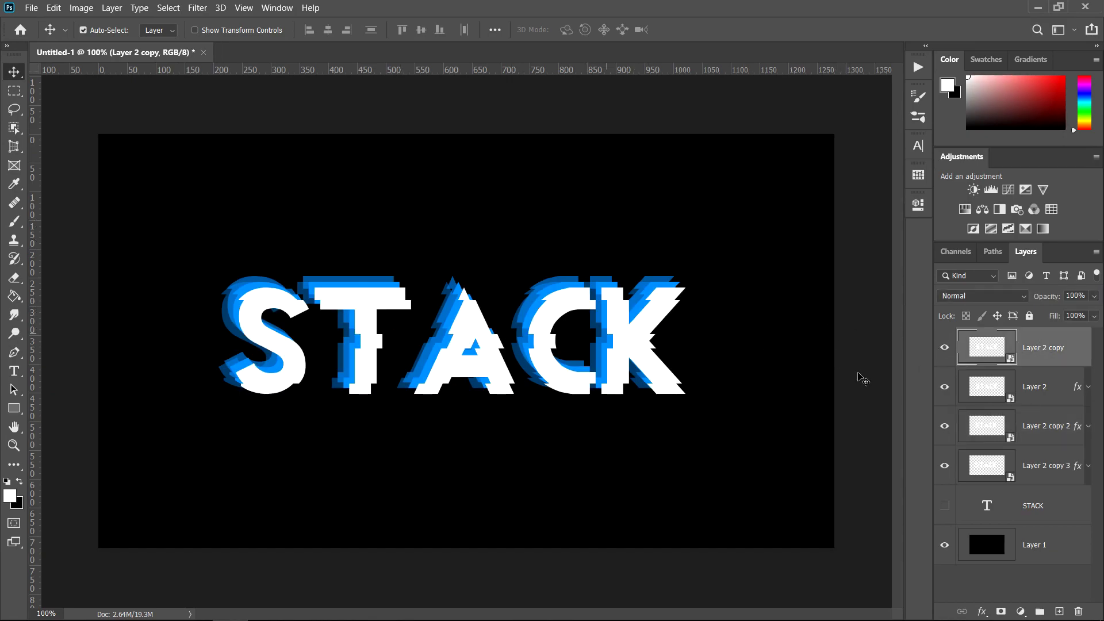
left_click(1033, 405)
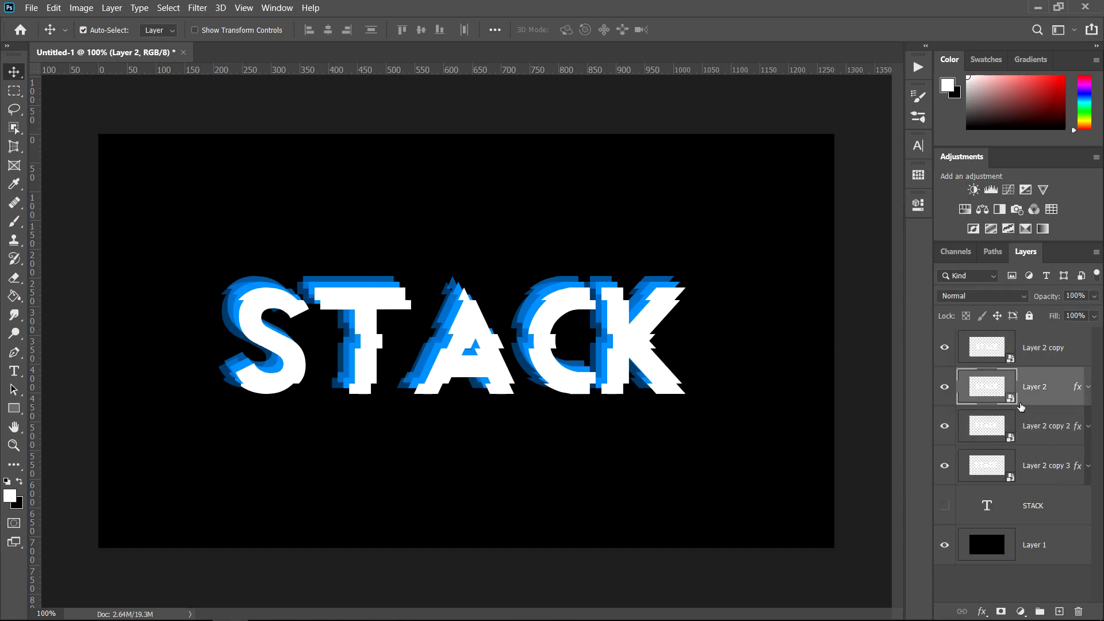
left_click(1047, 470, "shift")
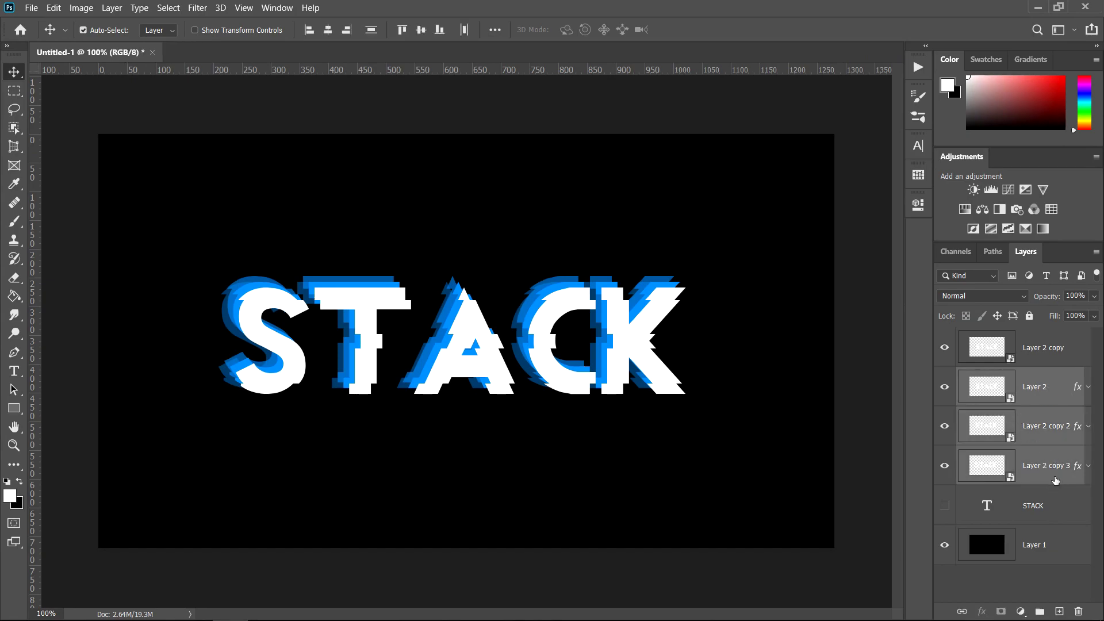
left_click(1039, 611)
left_click(944, 376)
left_click(944, 376)
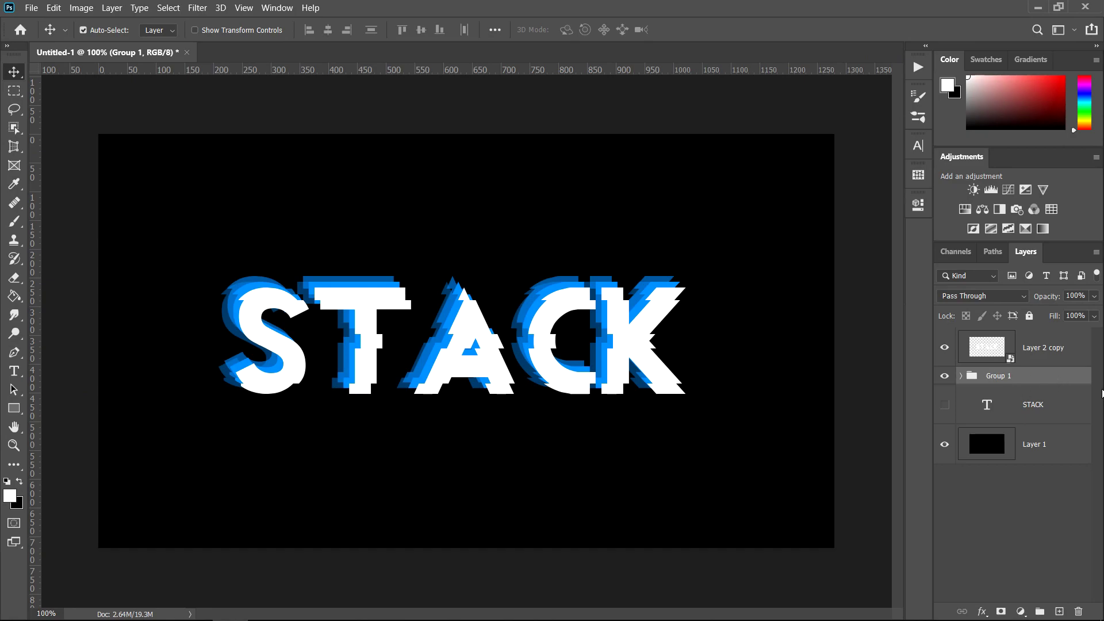
- Duplicate Group 1 and convert the Group 1 copy into a smart object
key("ctrl+j")
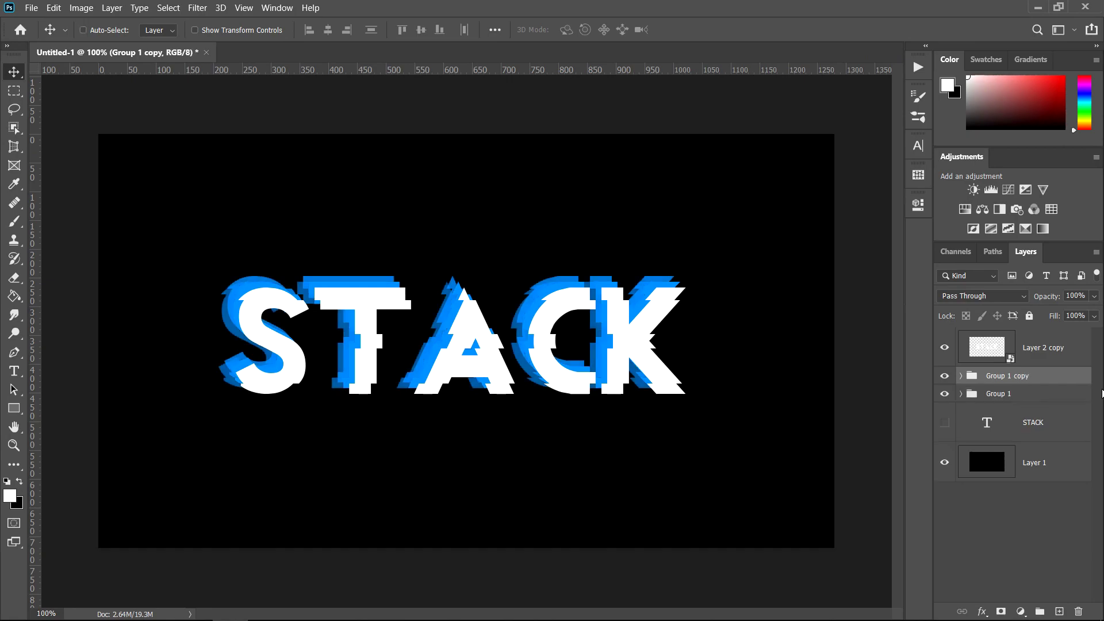
right_click(1017, 377)
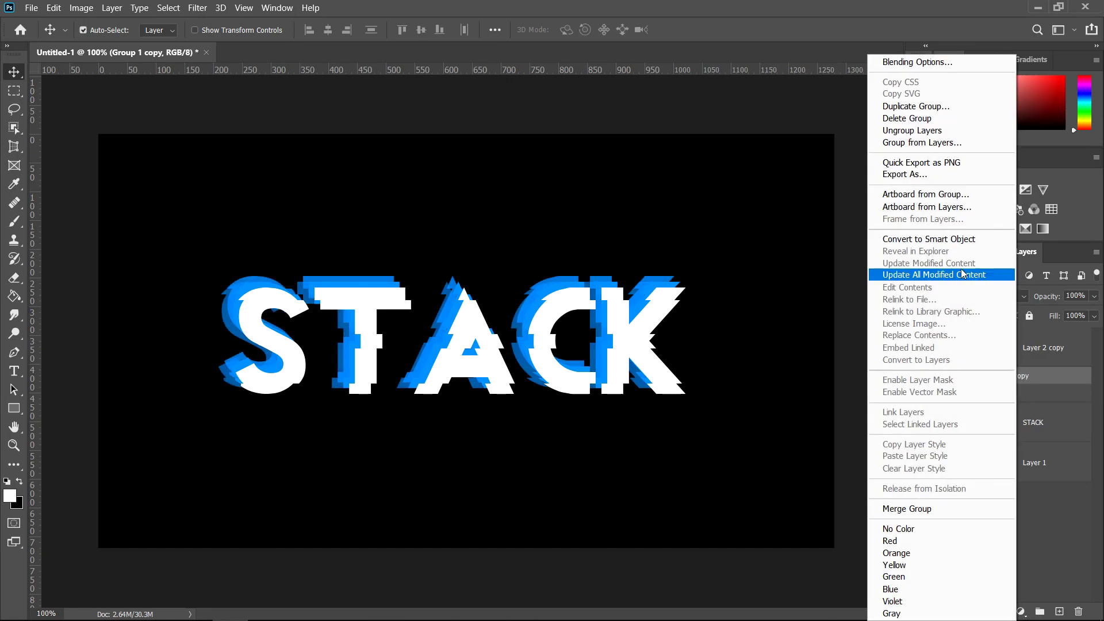
left_click(956, 239)
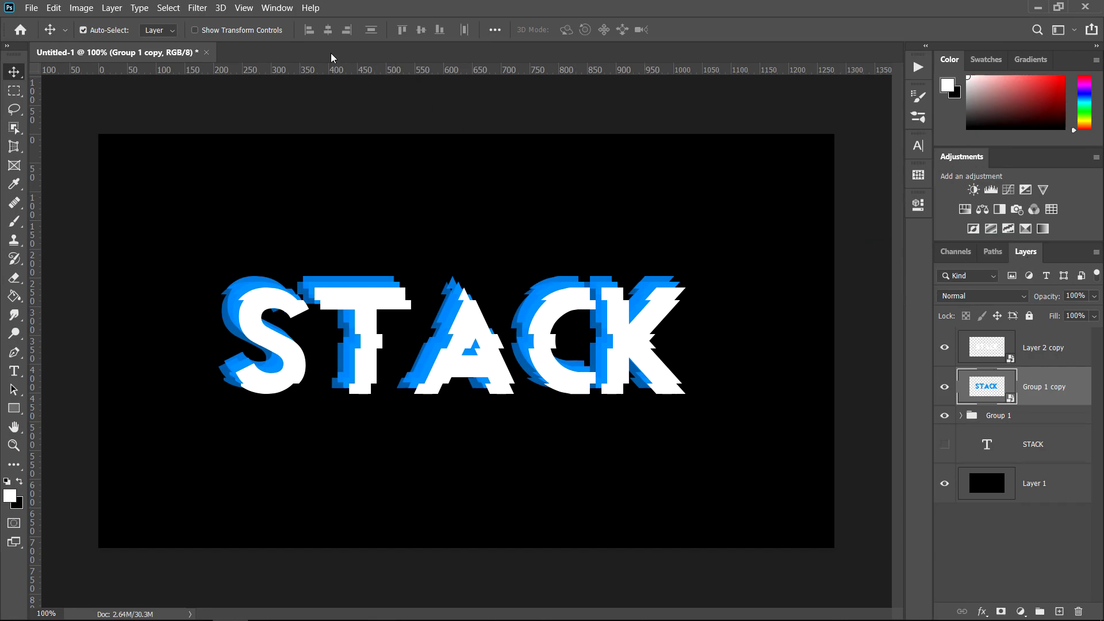
- Apply a Motion Blur smart filter to Group 1 copy with 0° angle and 15-pixel distance
left_click(207, 9)
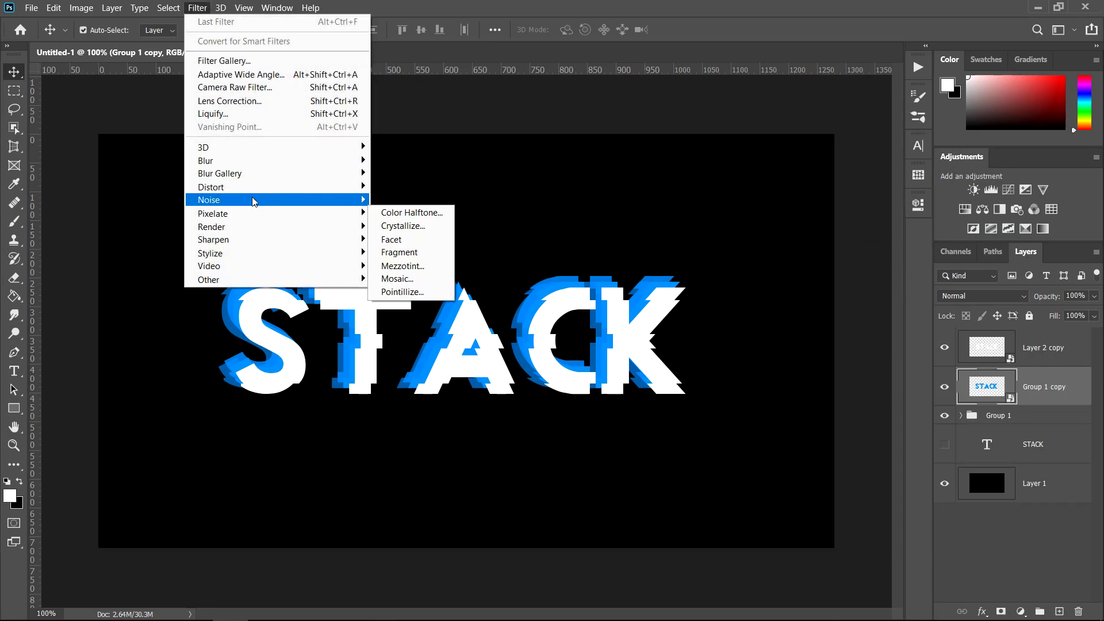
mouse_move(246, 163)
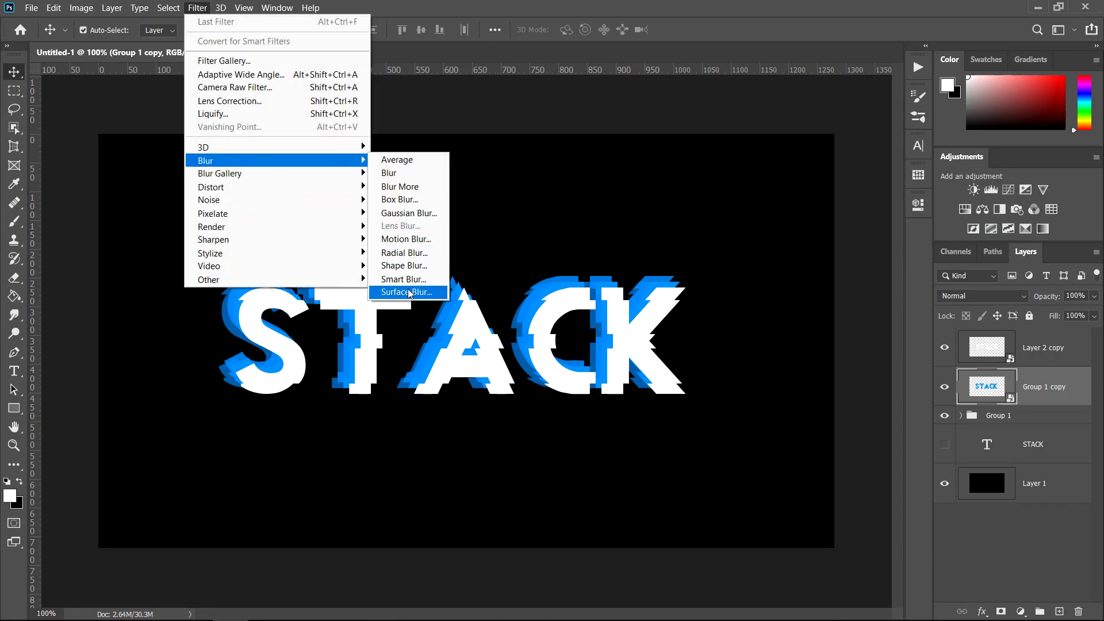
left_click(406, 239)
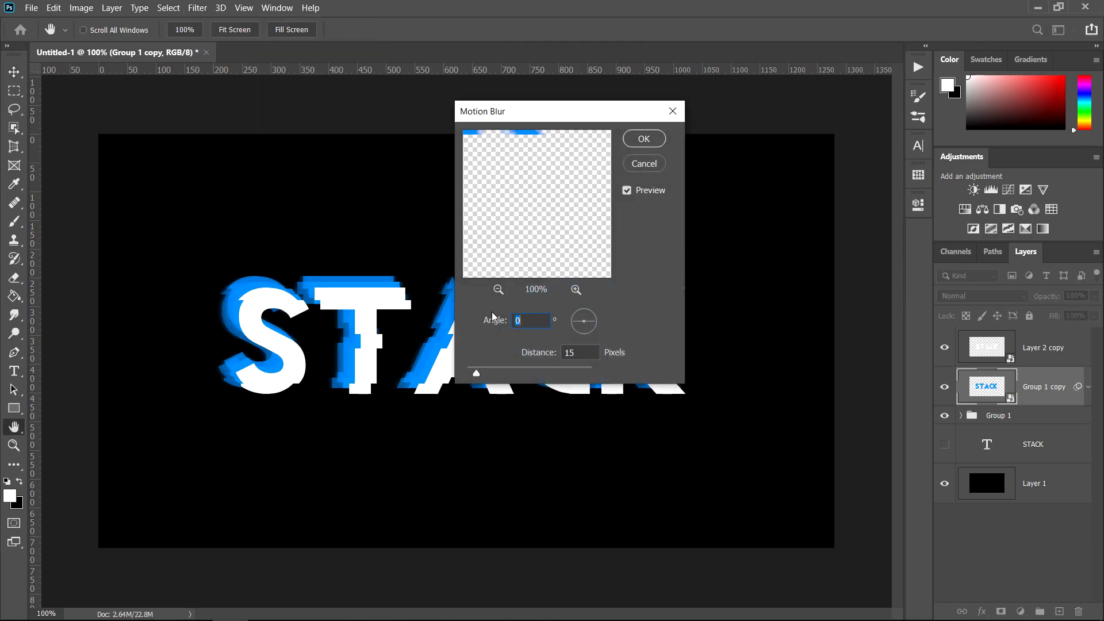
left_click(646, 144)
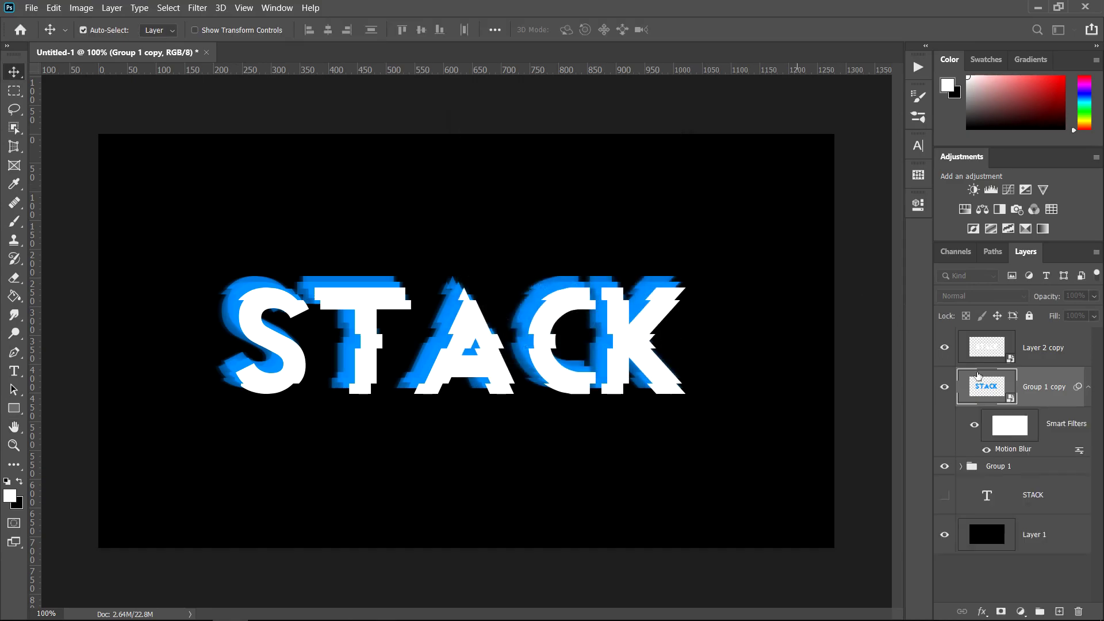
- Apply a Wind smart filter, Wind method From the Right, to the white Layer 2 copy
left_click(1045, 355)
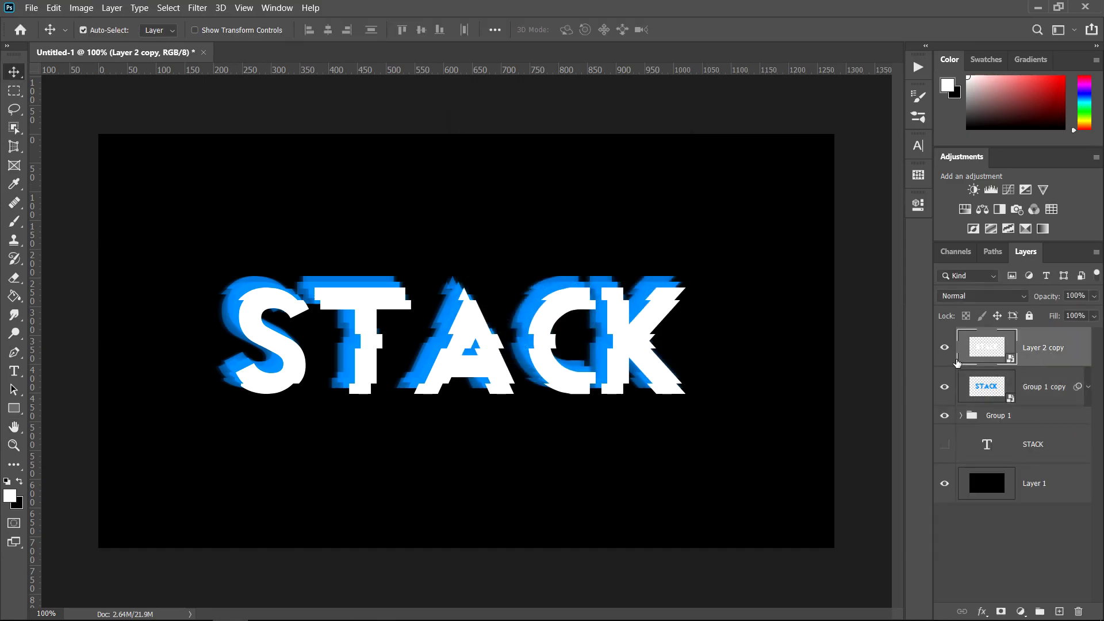
left_click(945, 347)
left_click(944, 347)
left_click(197, 7)
mouse_move(241, 259)
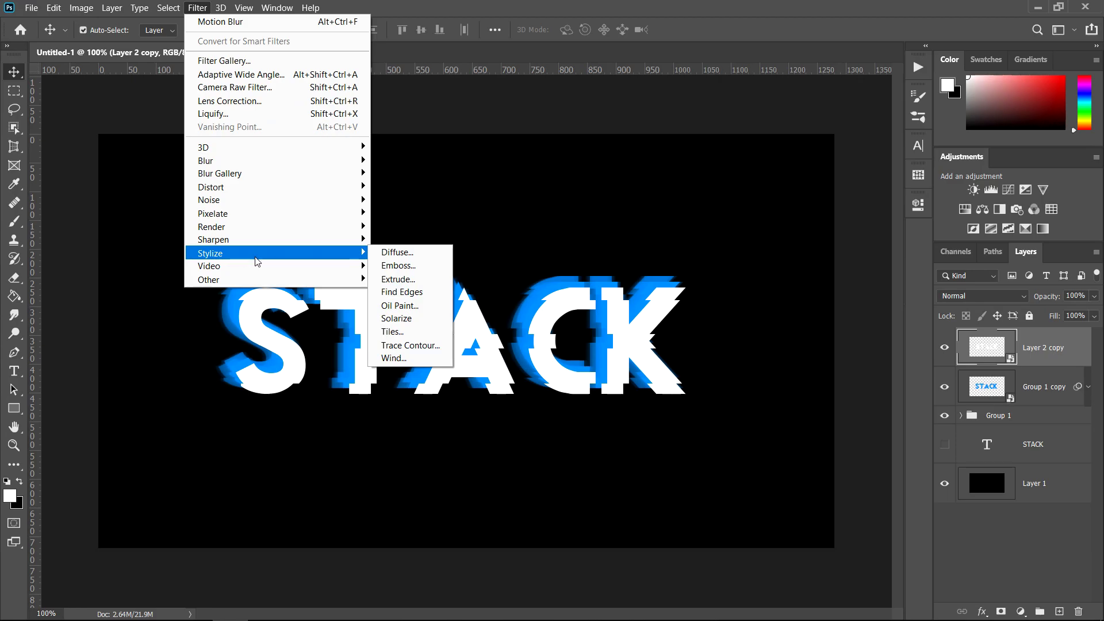
left_click(448, 358)
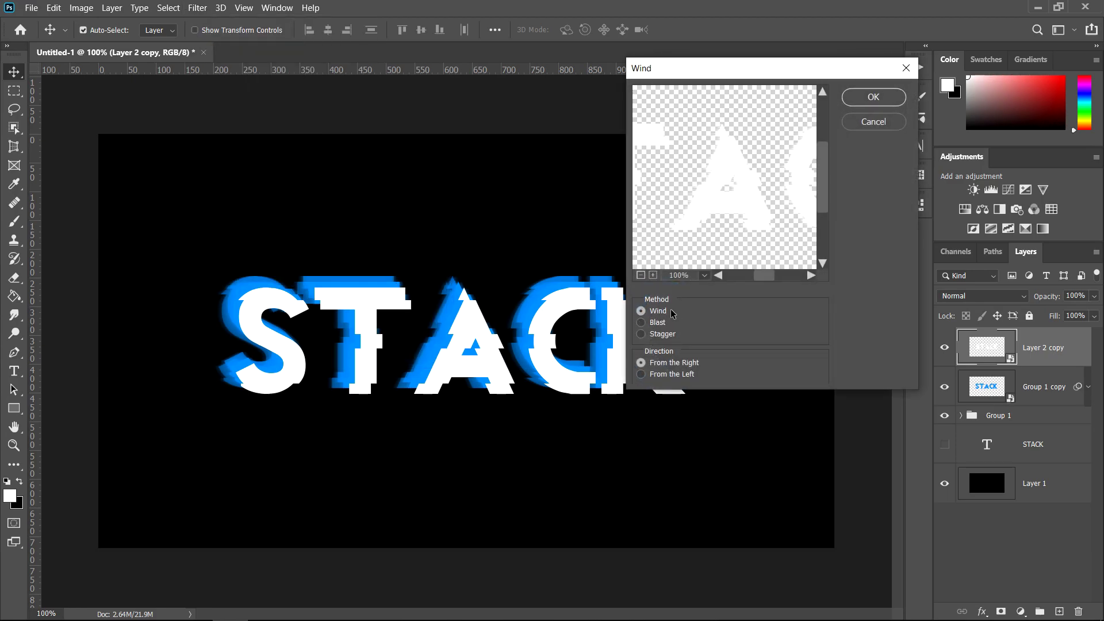
left_click(870, 99)
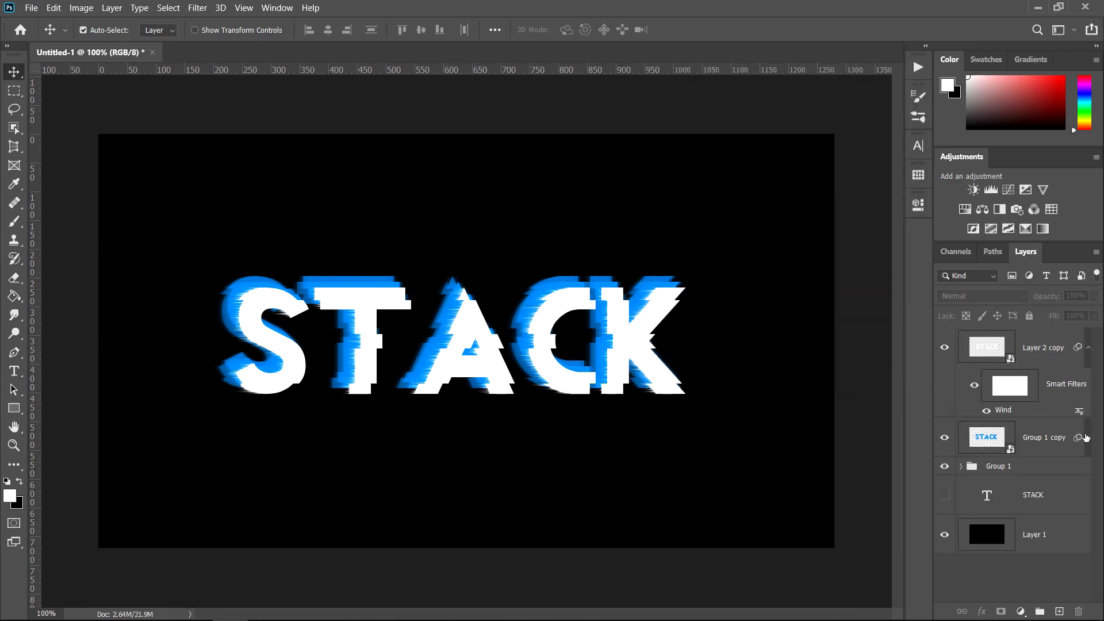
- Collapse Layer 2 copy's smart filters and leave the blurred Group 1 copy hidden
left_click(1089, 347)
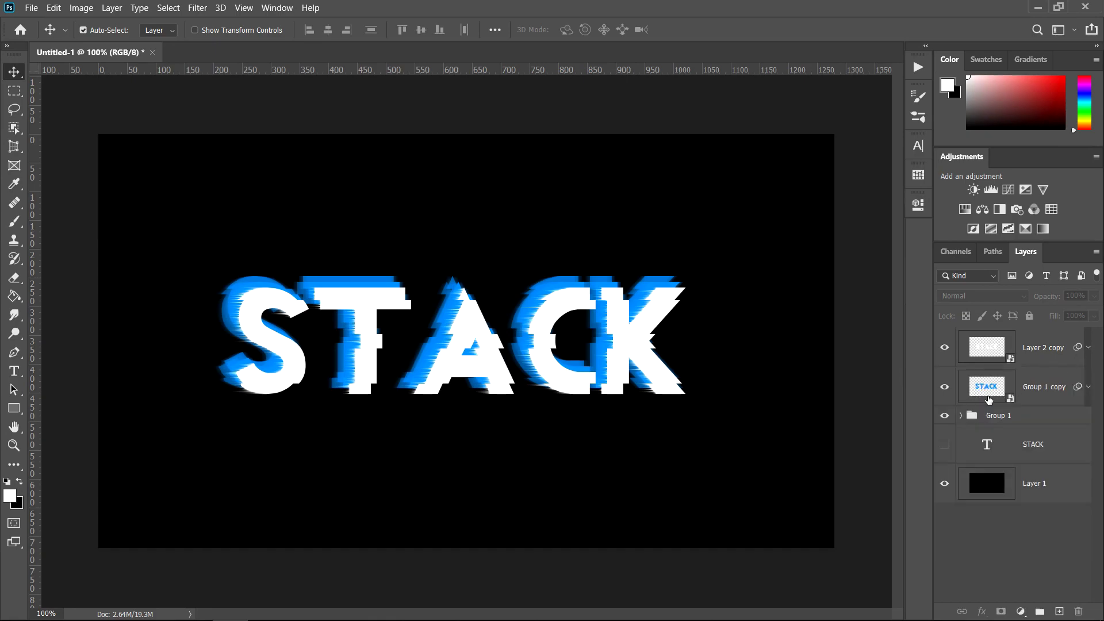
left_click(944, 387)
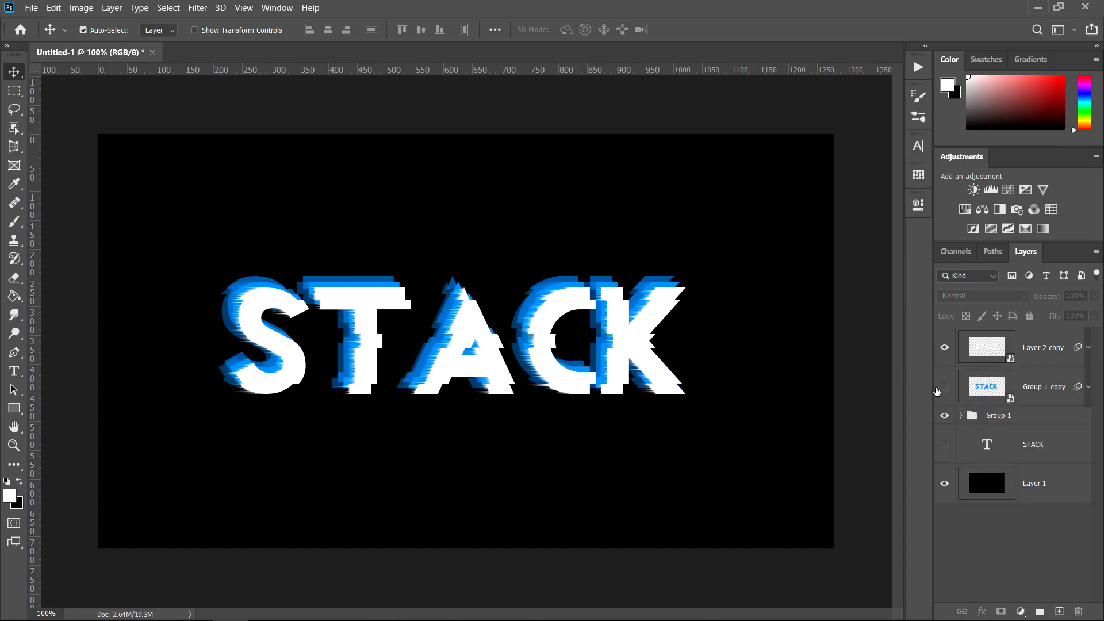
left_click(944, 387)
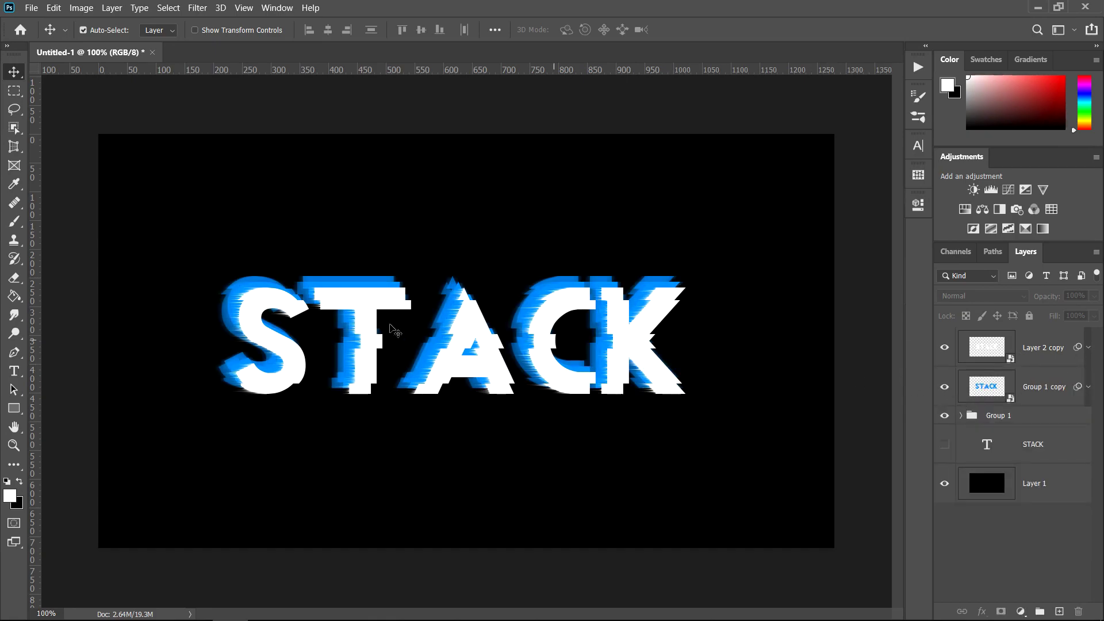
left_click(945, 387)
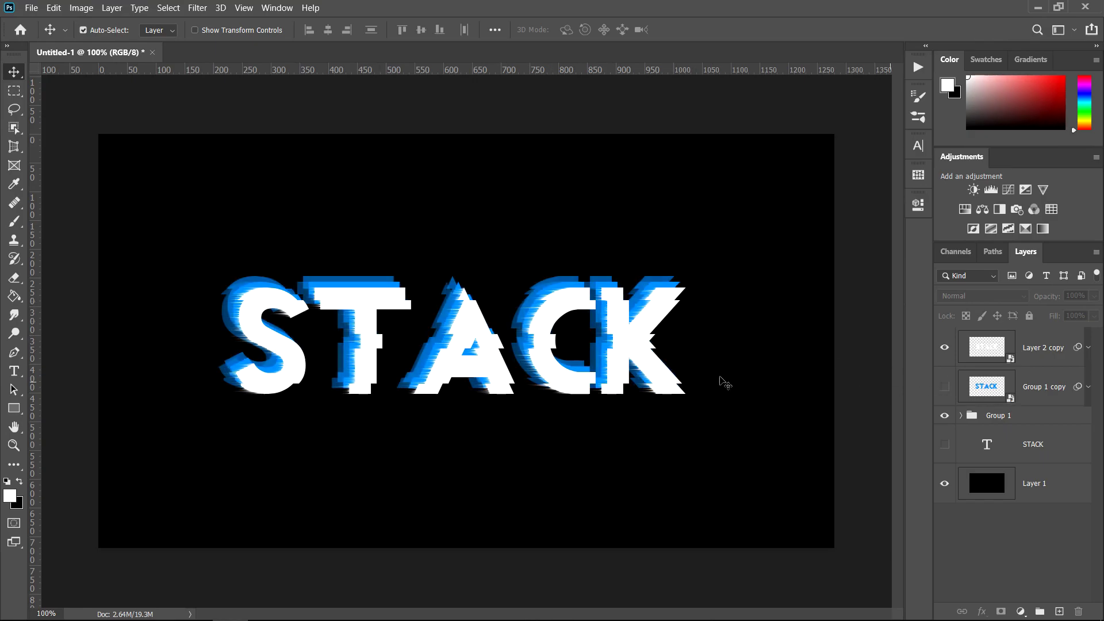